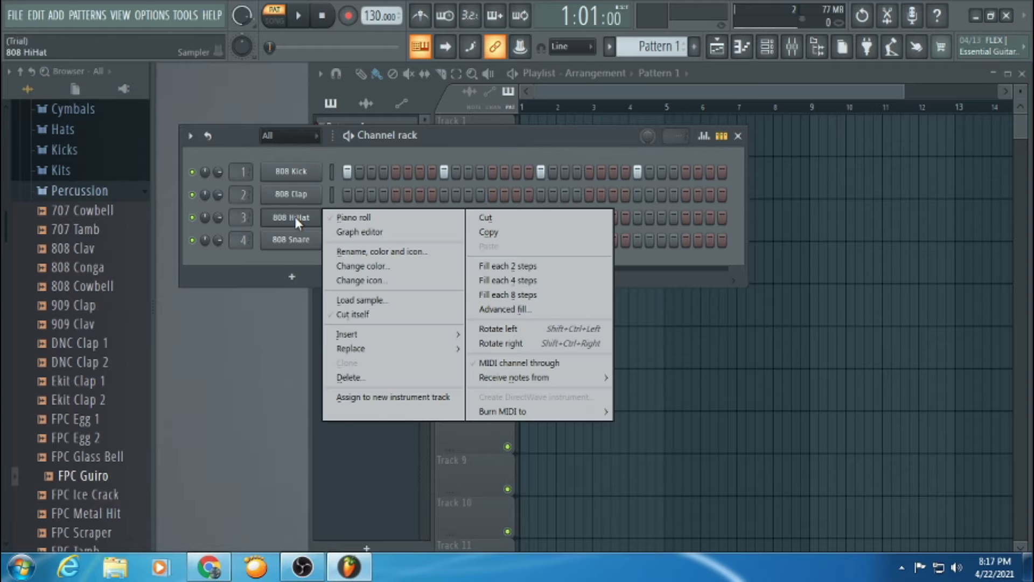
# Fill the 808 HiHat channel with a hit every 4 steps.
pyautogui.click(502, 281)
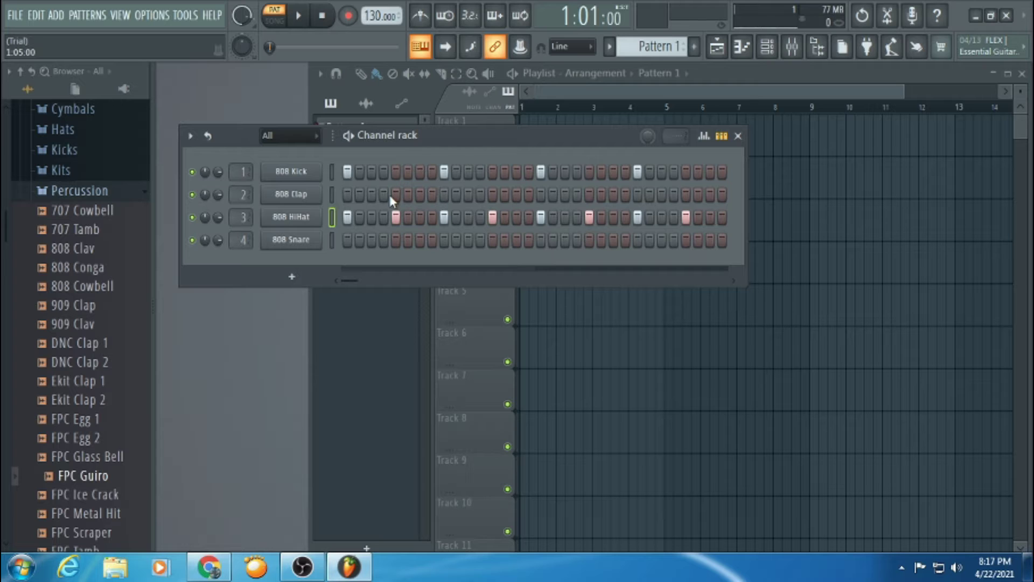
# Place 808 Clap hits on steps 8, 10, 24 and 26.
pyautogui.click(433, 194)
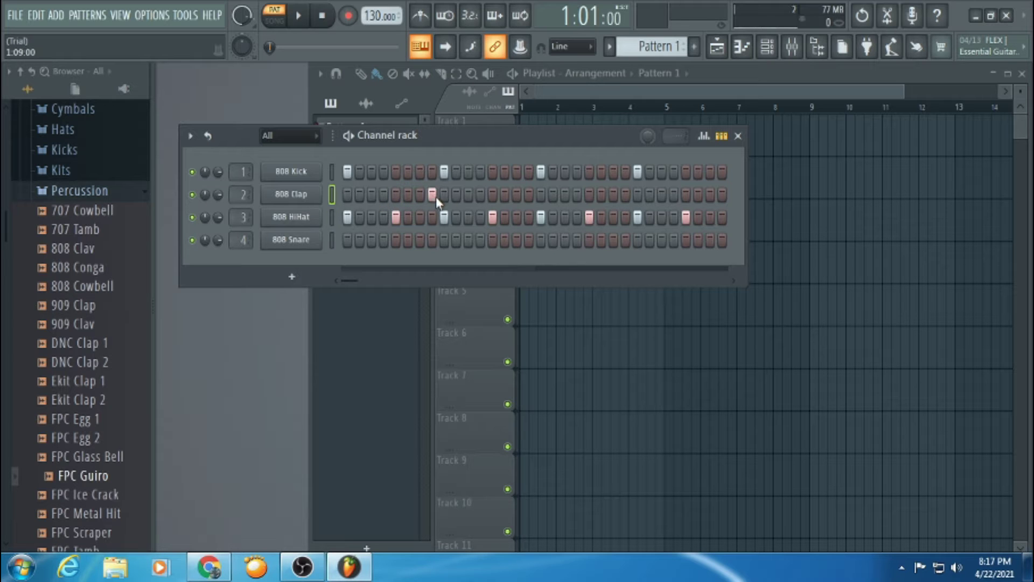
pyautogui.click(622, 194)
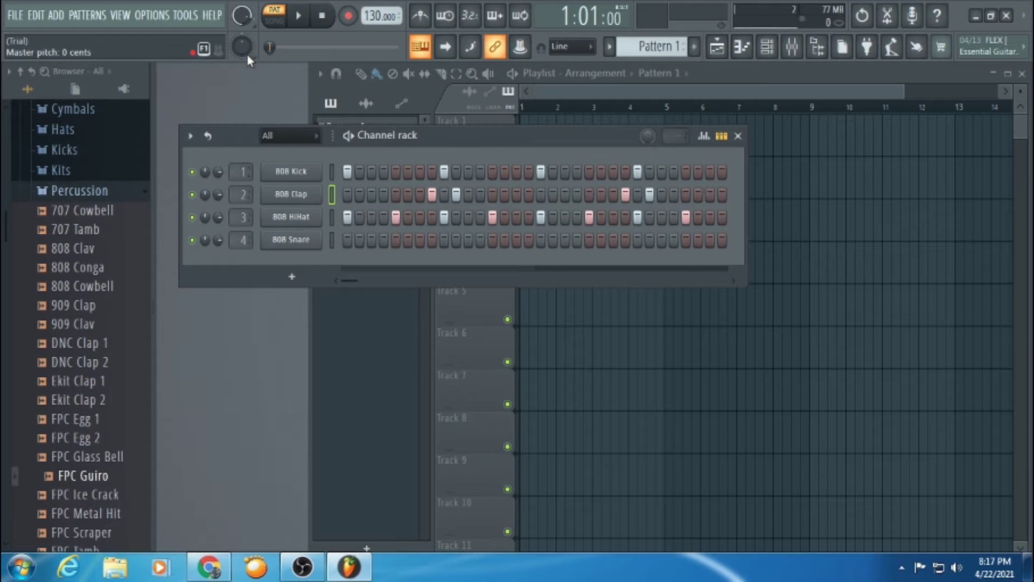
# Lower the system volume to about a third, and play the pattern briefly to check the beat.
pyautogui.click(954, 569)
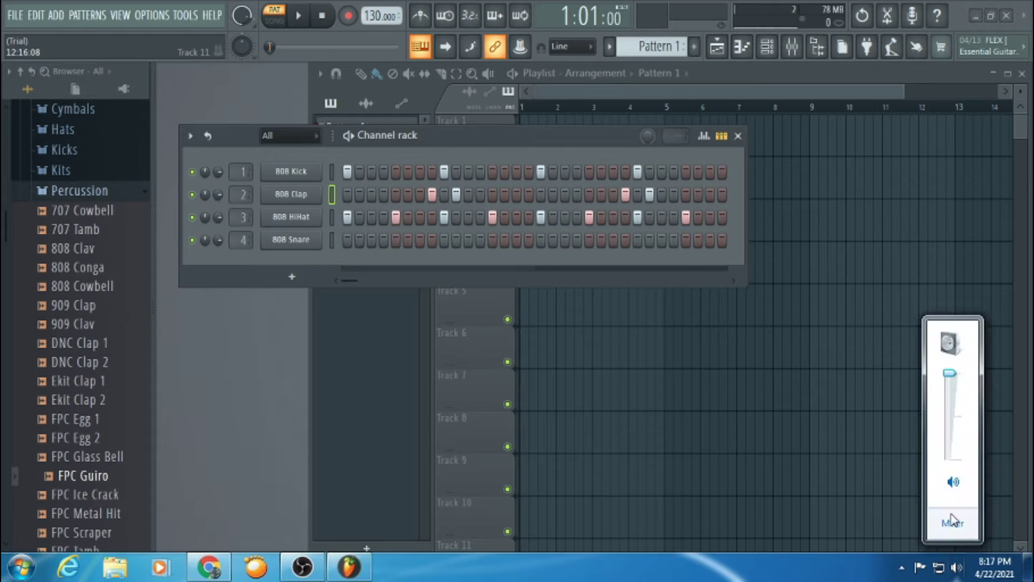
pyautogui.moveTo(950, 373); pyautogui.dragTo(930, 436)
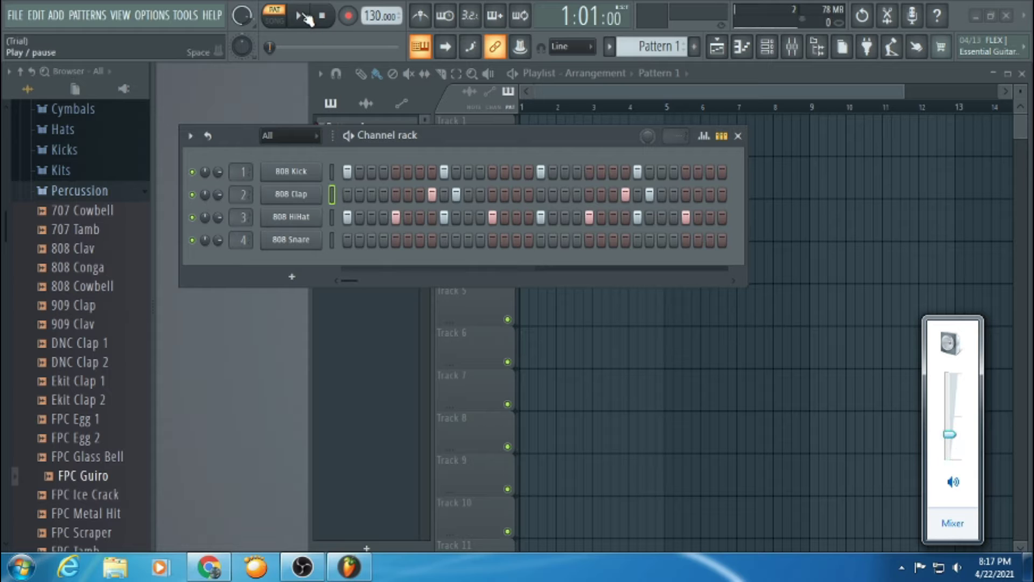
pyautogui.click(302, 17)
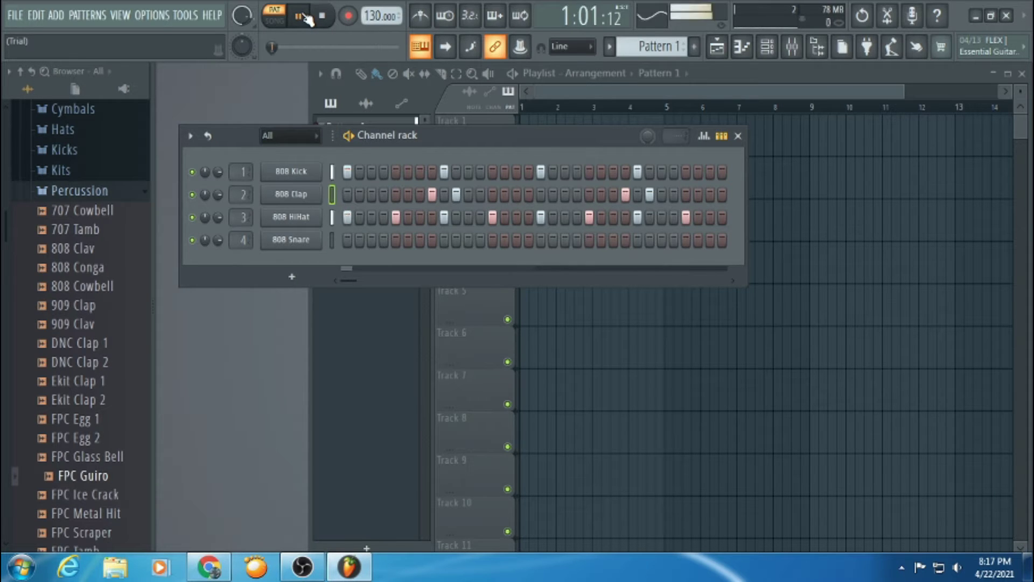
pyautogui.click(303, 16)
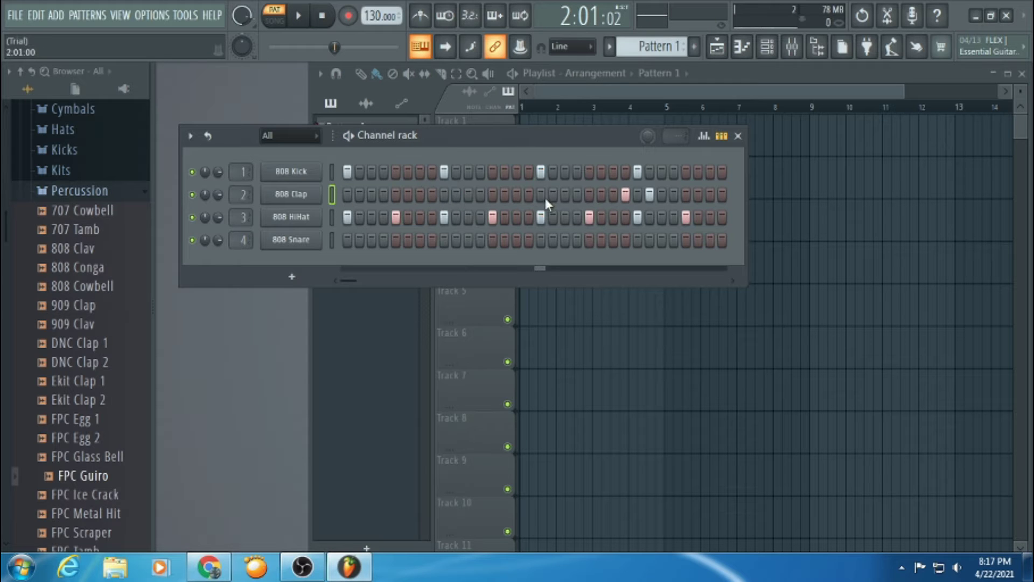
# Clear the 808 Clap hits, place 808 Snare hits on steps 8, 10, 24 and 26 instead, and play the pattern.
pyautogui.click(649, 194)
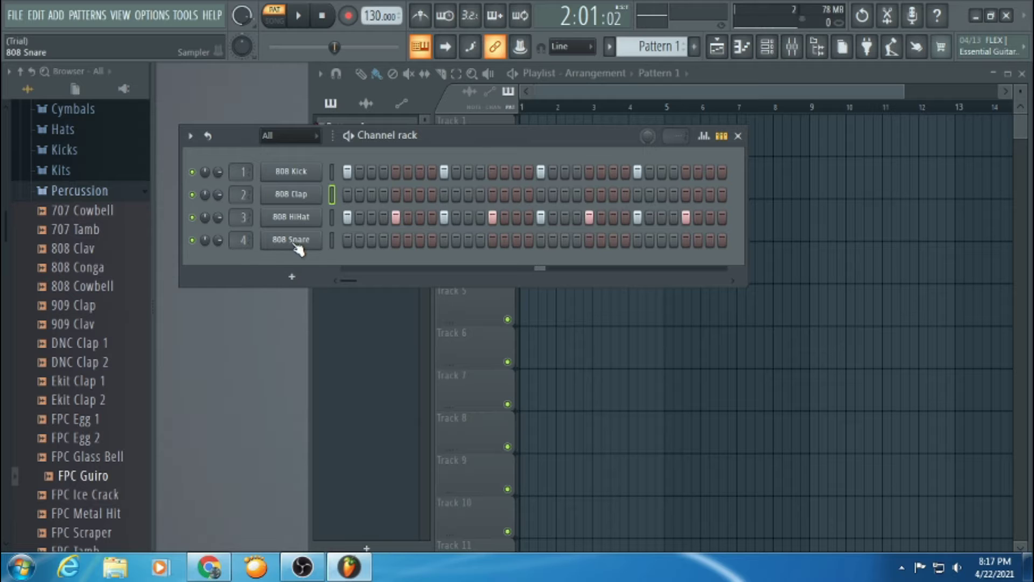
pyautogui.click(431, 241)
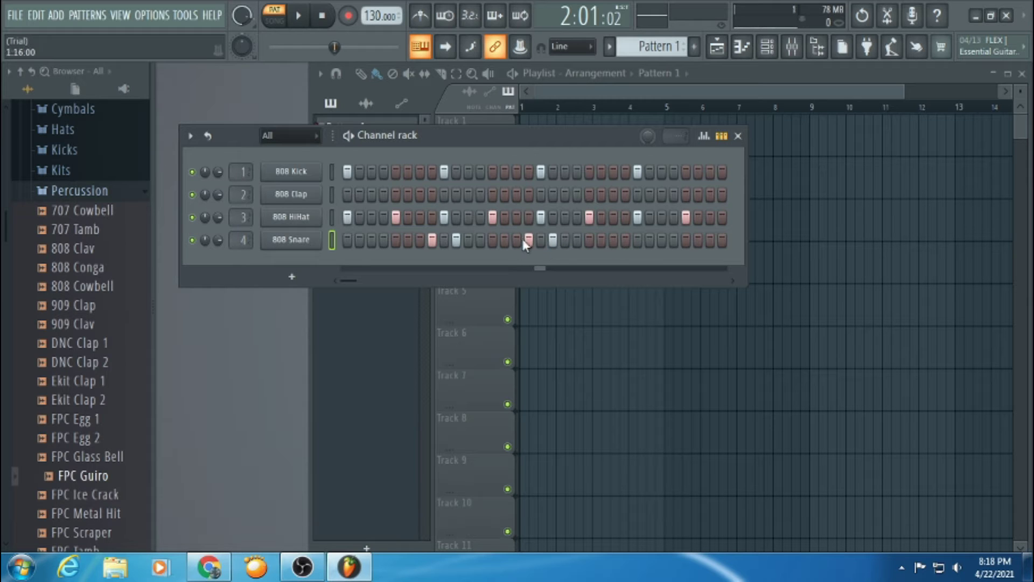
pyautogui.click(648, 240)
pyautogui.click(299, 17)
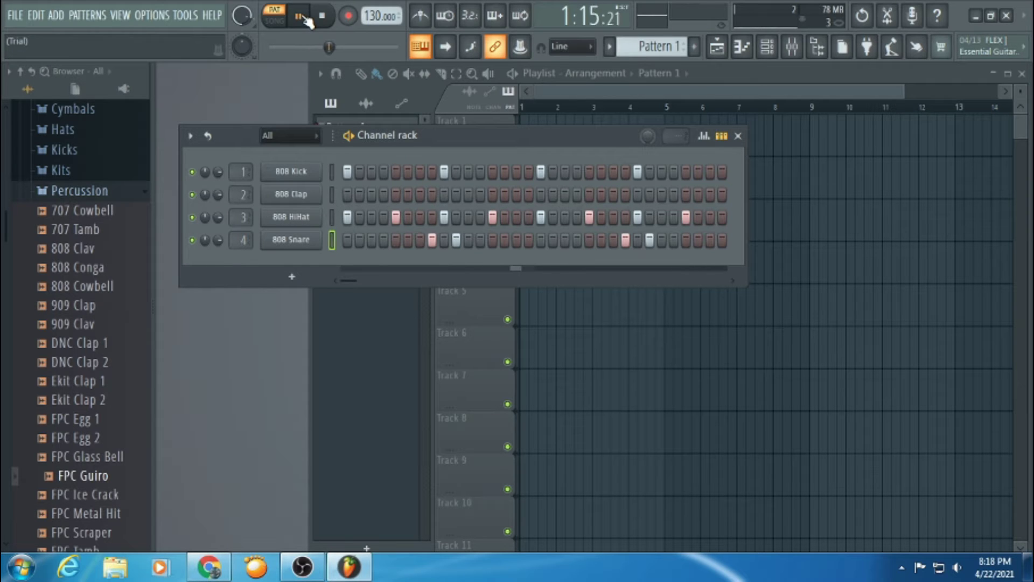
# Clear all the 808 Snare hits from the pattern and stop playback.
pyautogui.click(432, 241)
pyautogui.click(456, 240)
pyautogui.click(623, 240)
pyautogui.click(650, 240)
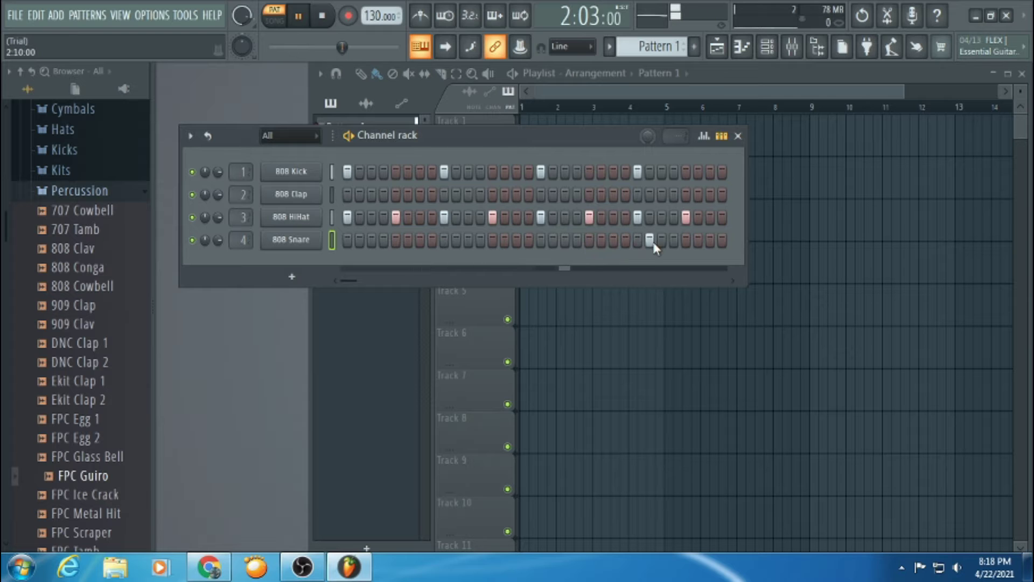
pyautogui.click(297, 16)
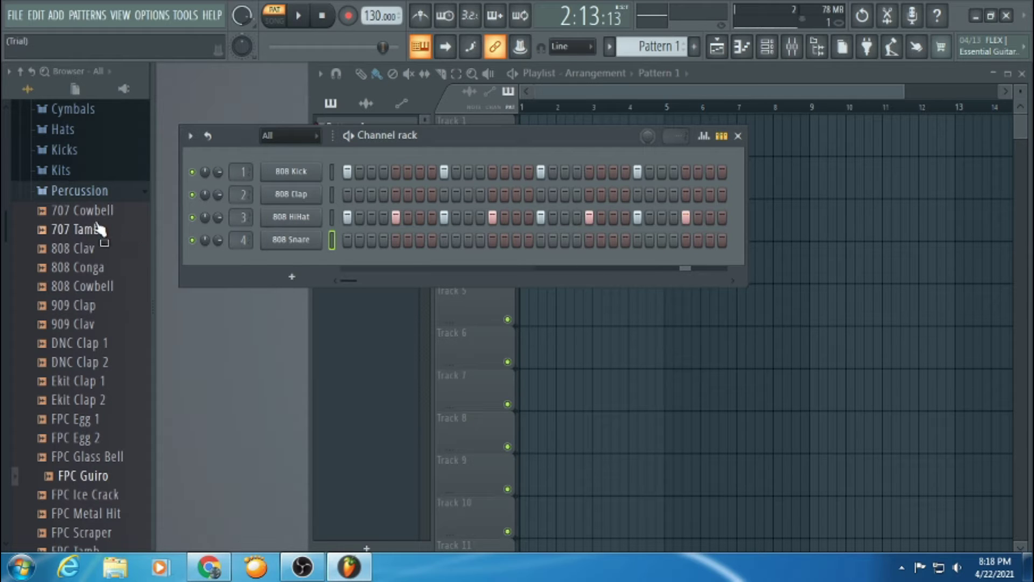
# Preview samples in the Kicks folder and add 707 Kick as a new channel directly below 808 Clap.
pyautogui.click(75, 172)
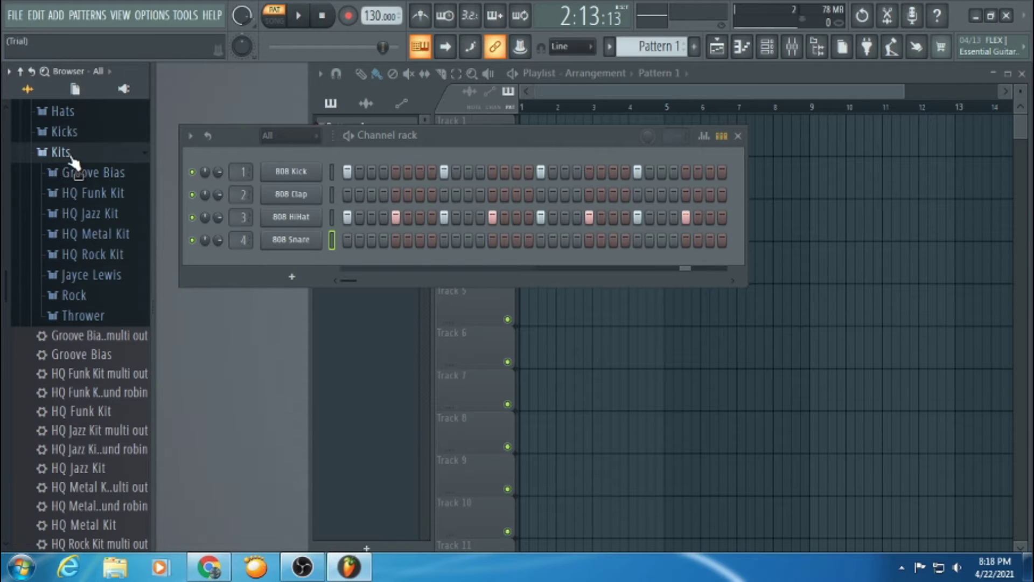
pyautogui.click(70, 131)
pyautogui.click(80, 161)
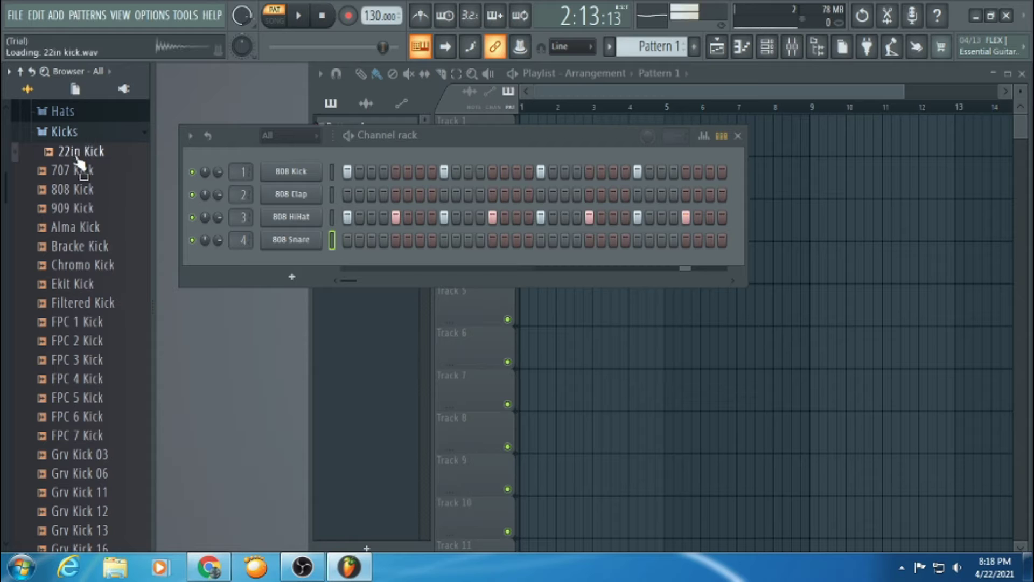
pyautogui.click(77, 170)
pyautogui.click(76, 191)
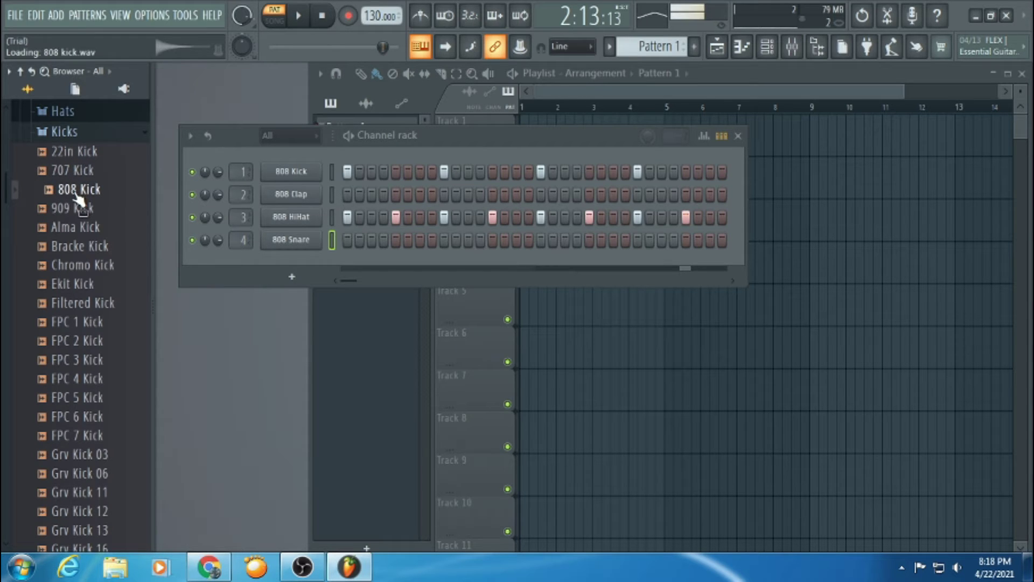
pyautogui.click(79, 174)
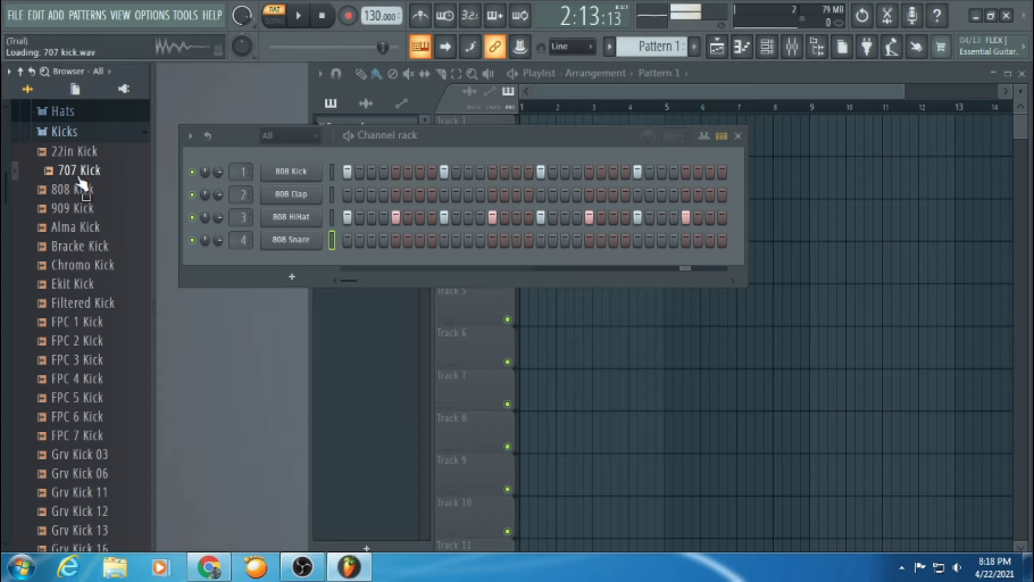
pyautogui.moveTo(70, 180); pyautogui.dragTo(294, 214)
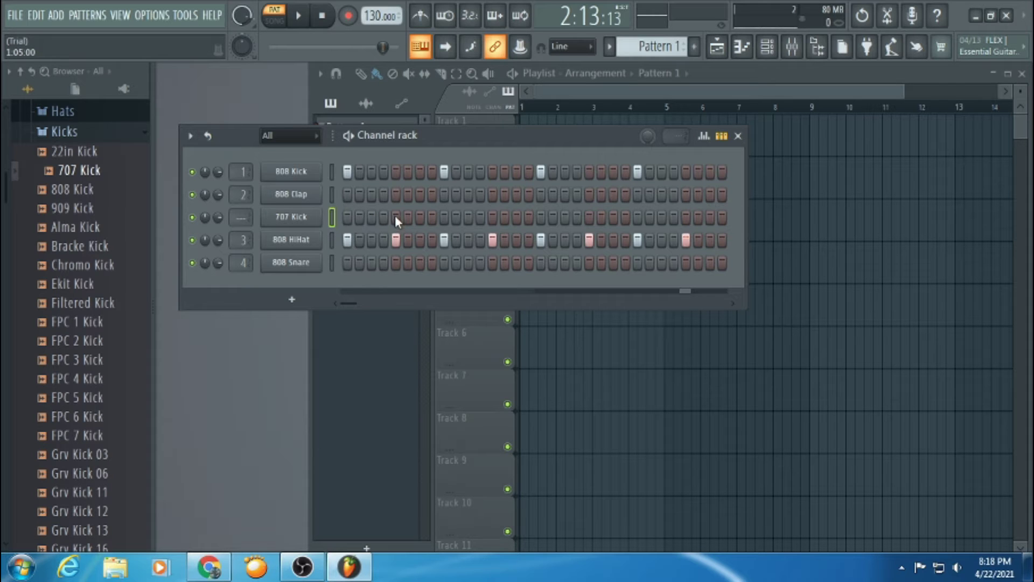
# Place 707 Kick hits on steps 5, 13, 21 and 29, and play the pattern to check them.
pyautogui.click(494, 217)
pyautogui.click(301, 16)
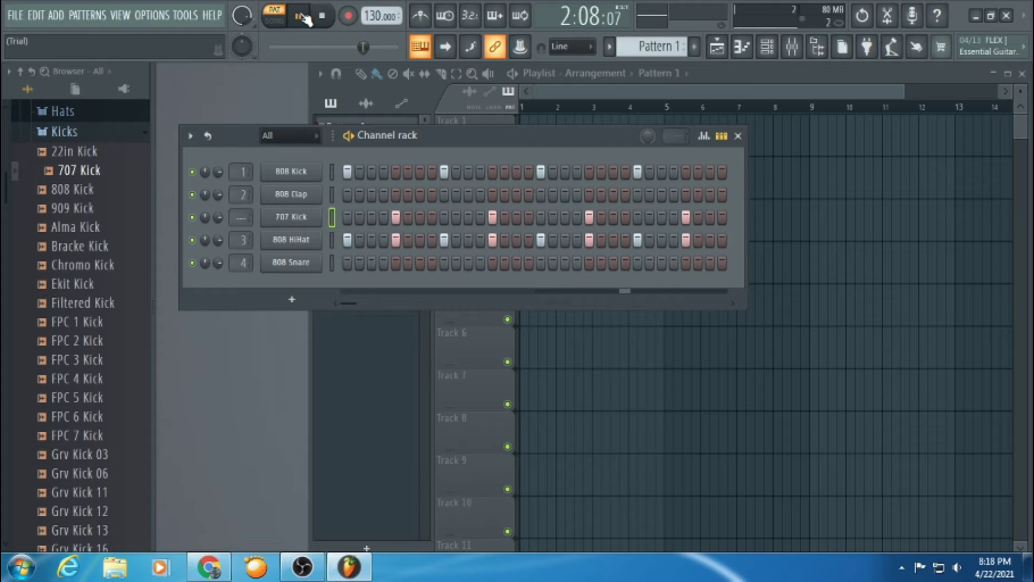
pyautogui.click(301, 16)
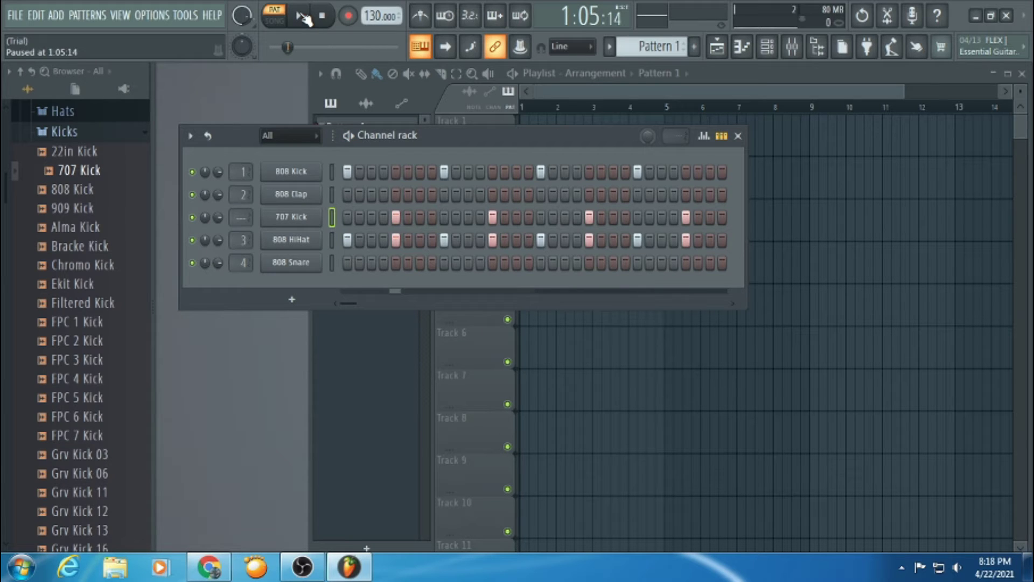
# Preview the samples from 808 Kick through FPC 4 Kick to choose another kick sound.
pyautogui.click(80, 189)
pyautogui.click(81, 209)
pyautogui.click(95, 228)
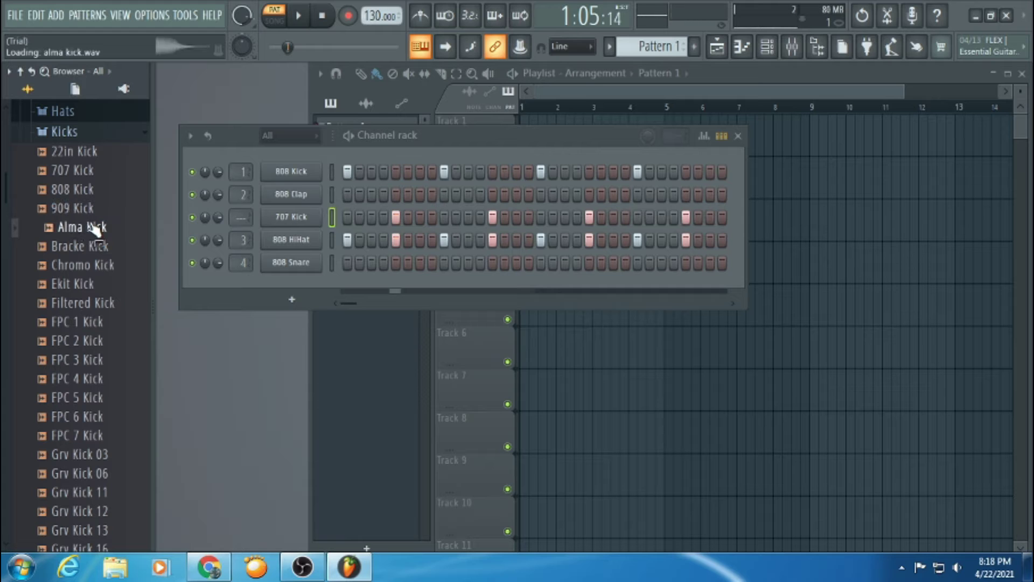
pyautogui.click(94, 247)
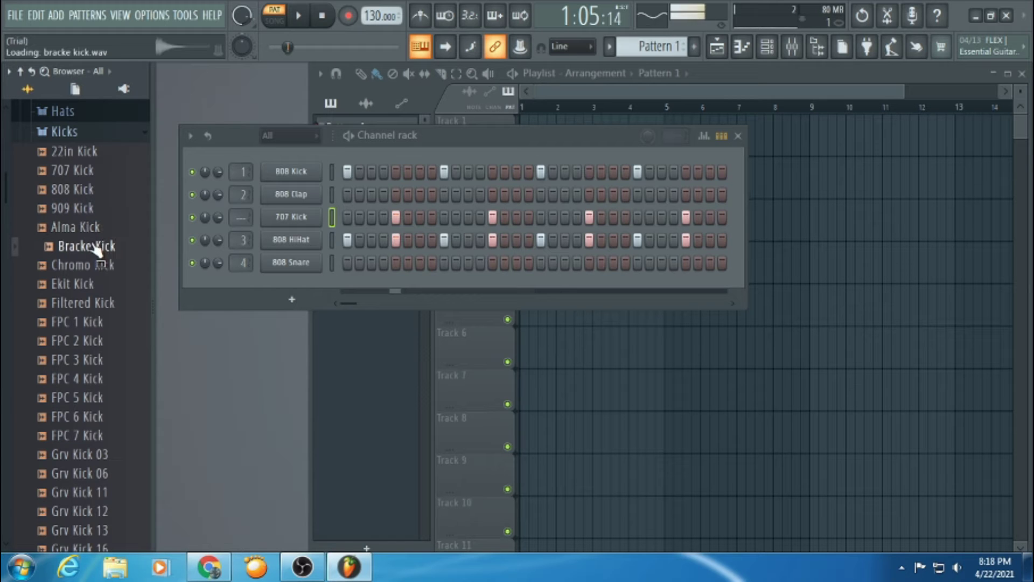
pyautogui.click(95, 266)
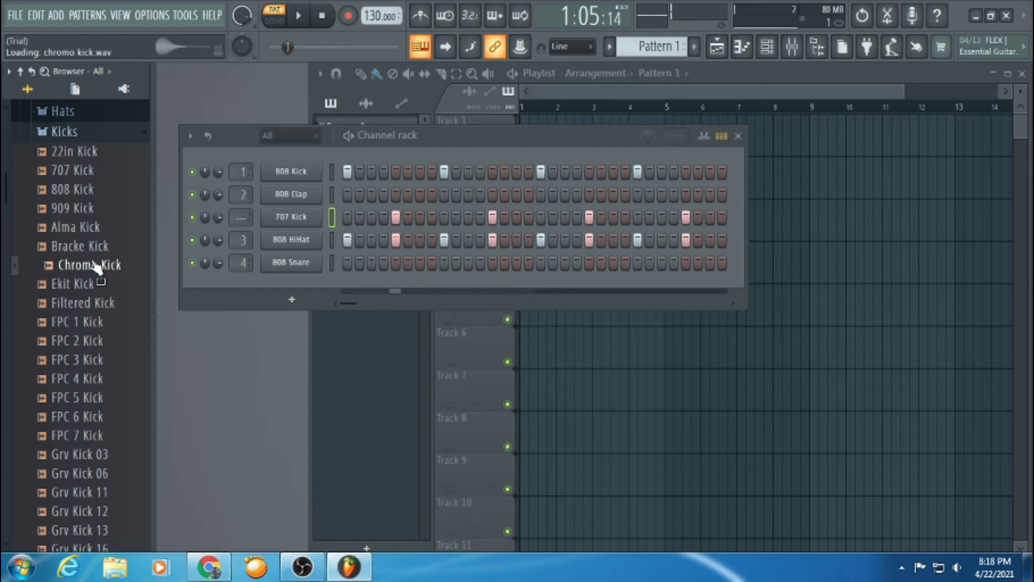
pyautogui.click(91, 284)
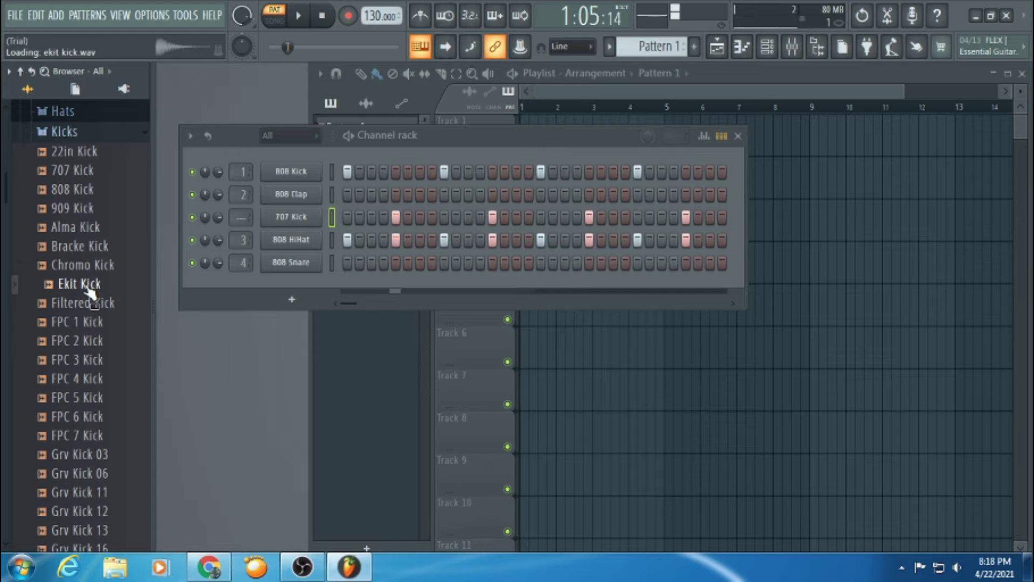
pyautogui.click(88, 313)
pyautogui.click(89, 324)
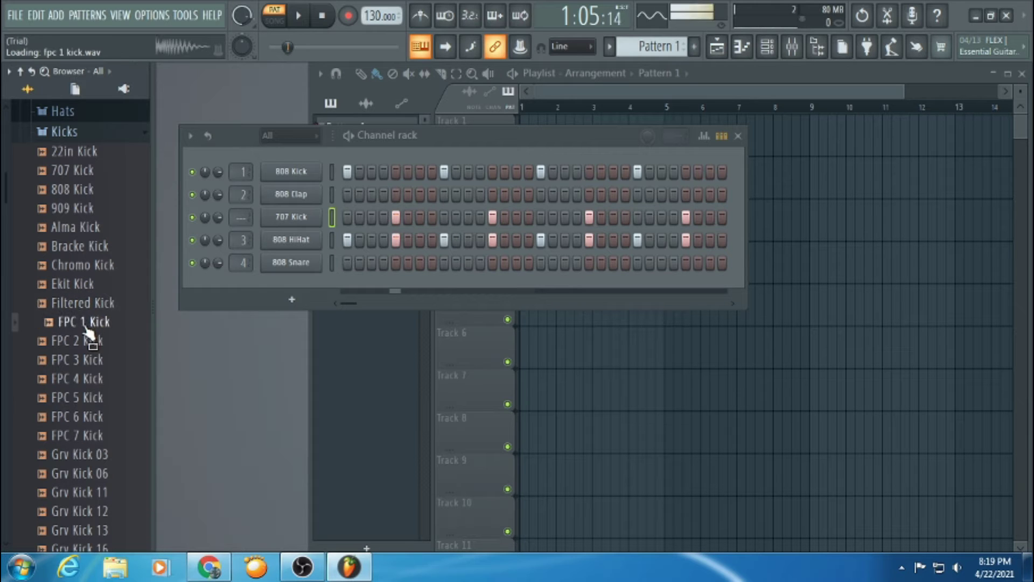
pyautogui.click(86, 342)
pyautogui.click(86, 360)
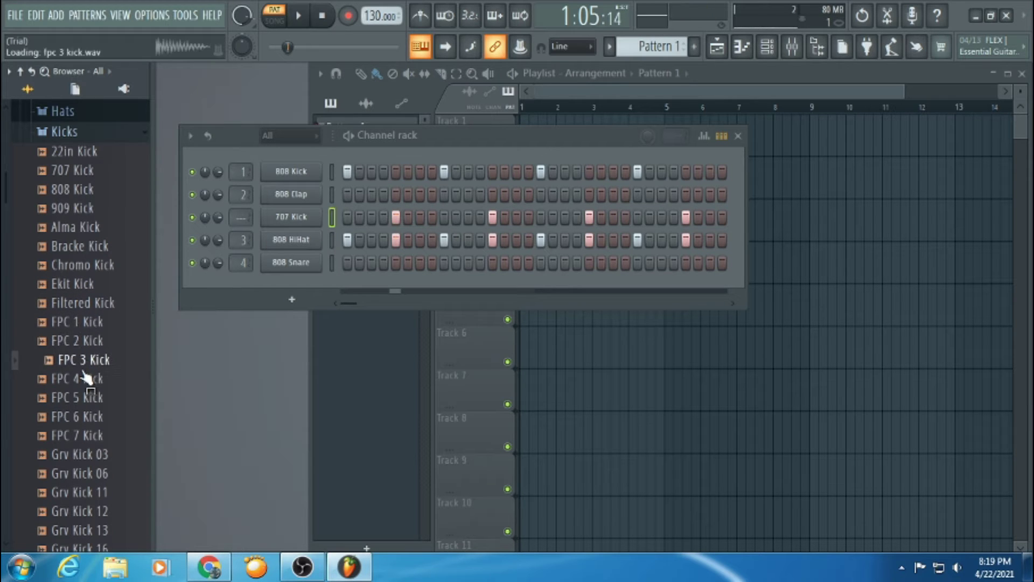
pyautogui.click(86, 378)
pyautogui.click(84, 368)
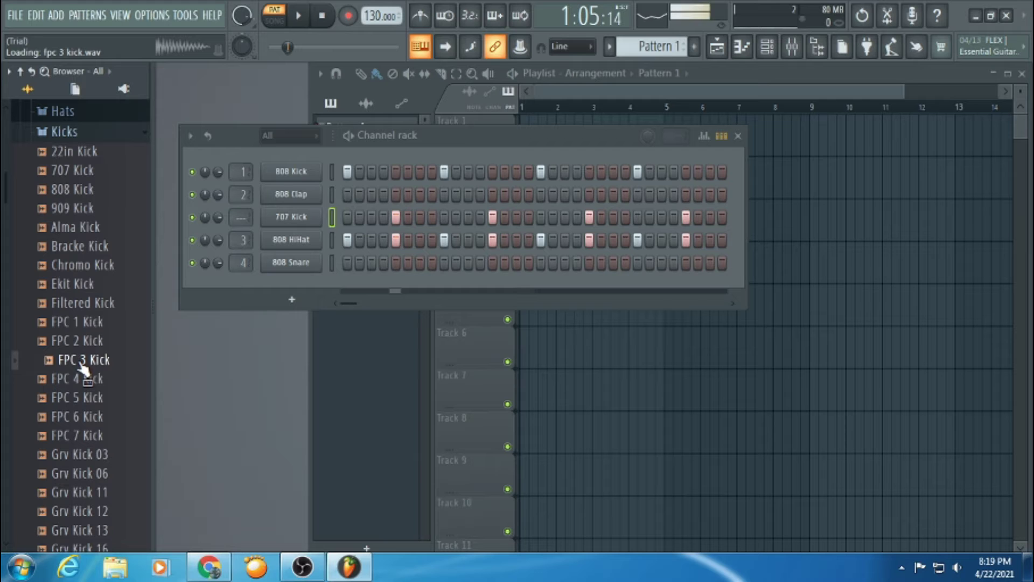
# Add FPC 3 Kick as a channel above 707 Kick, fill it every 4 steps, and start playback.
pyautogui.moveTo(77, 369); pyautogui.dragTo(296, 213)
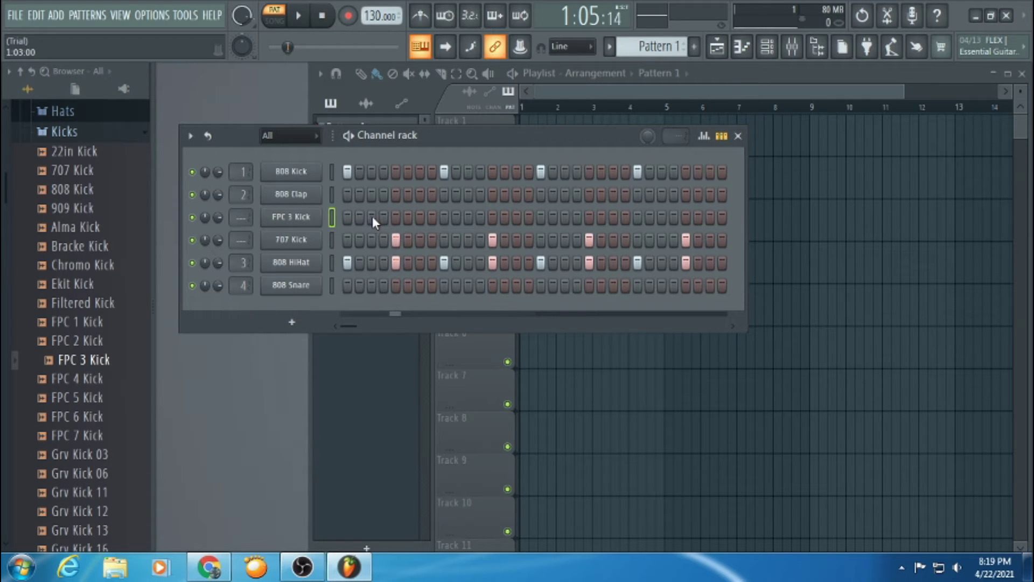
pyautogui.rightClick(293, 222)
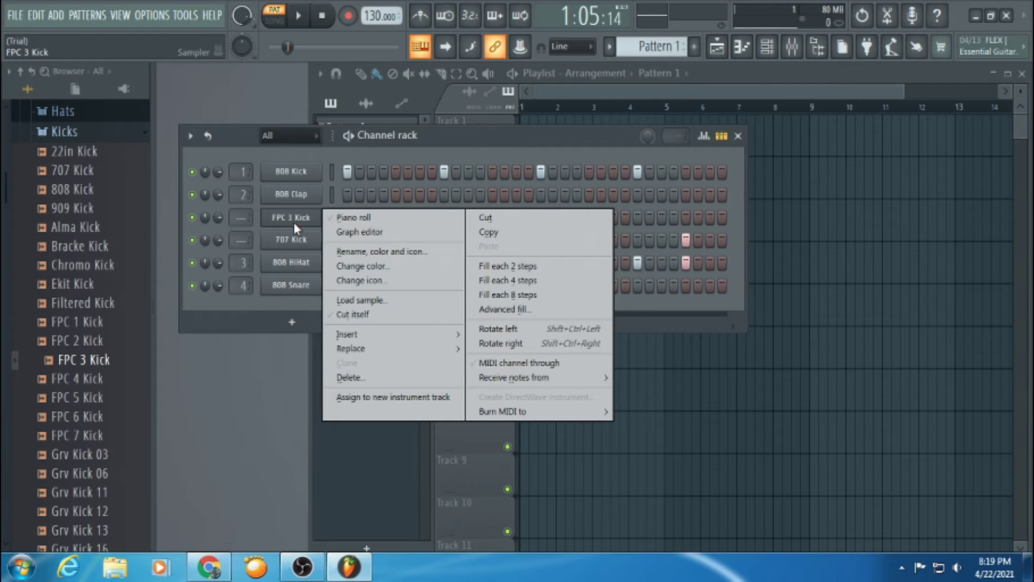
pyautogui.click(508, 280)
pyautogui.click(299, 16)
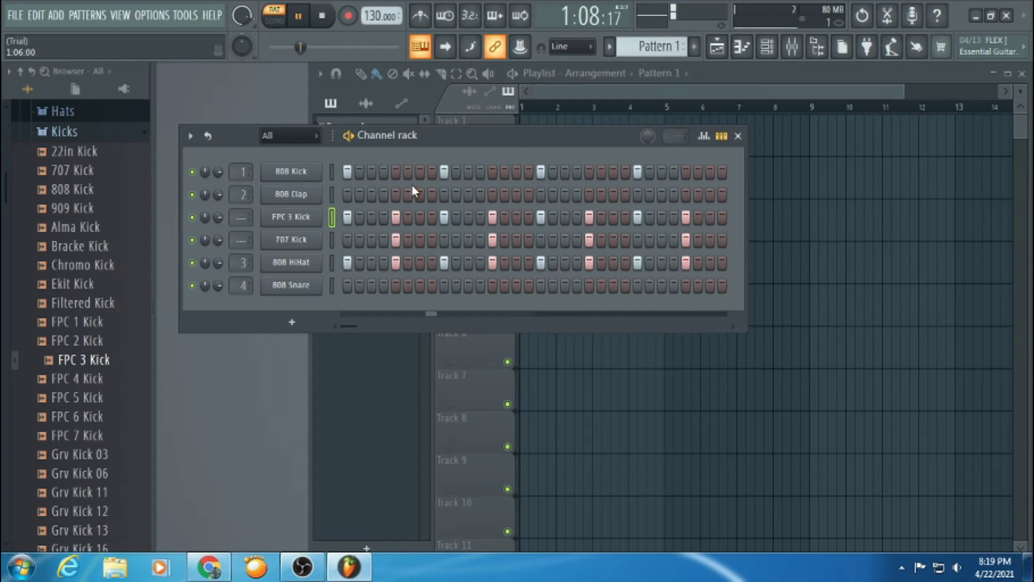
# Remove the FPC 3 Kick hits on steps 9, 17 and 25.
pyautogui.click(444, 217)
pyautogui.click(541, 217)
pyautogui.click(636, 216)
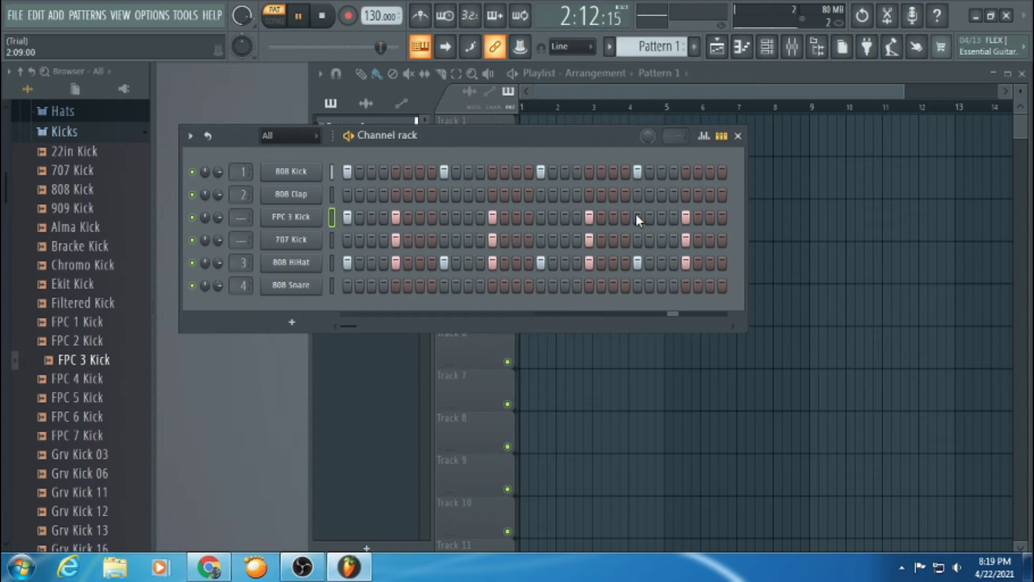
# Clear FPC 3 Kick steps 5 and 13, and add hits on steps 8, 10, 16, 18, 24 and 26.
pyautogui.click(432, 217)
pyautogui.click(456, 217)
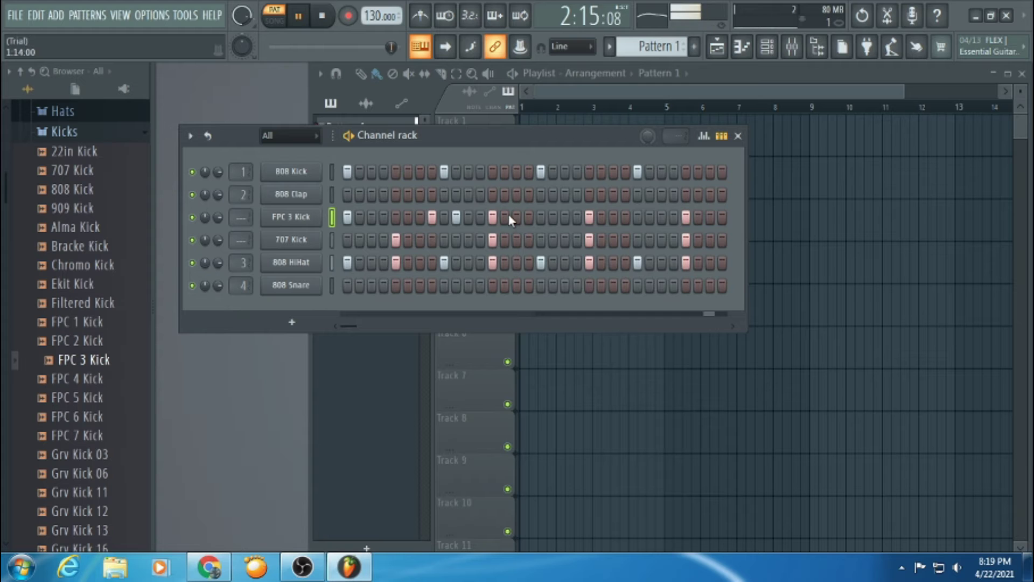
pyautogui.click(491, 217)
pyautogui.click(529, 217)
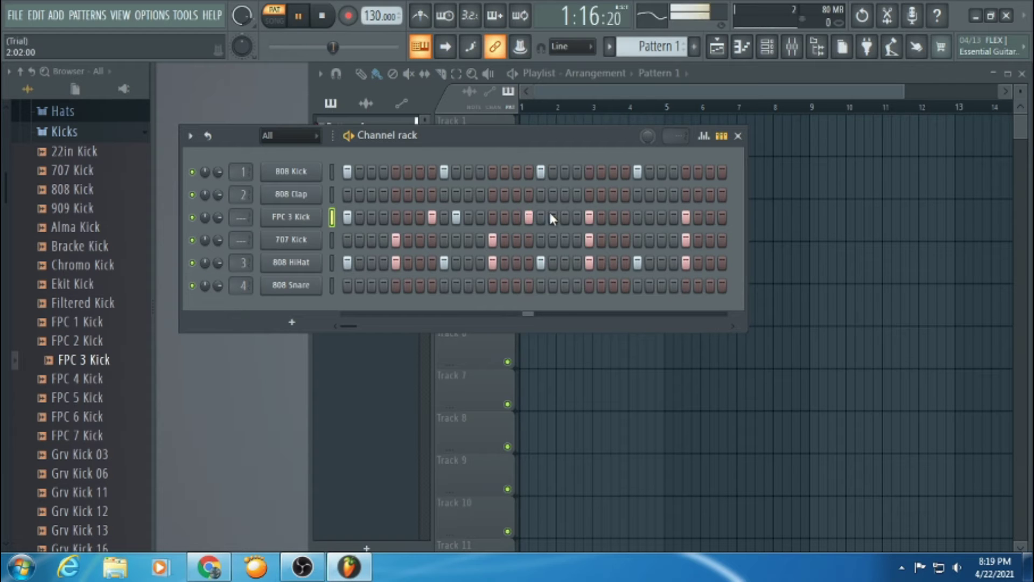
pyautogui.click(552, 217)
pyautogui.click(624, 217)
pyautogui.click(647, 217)
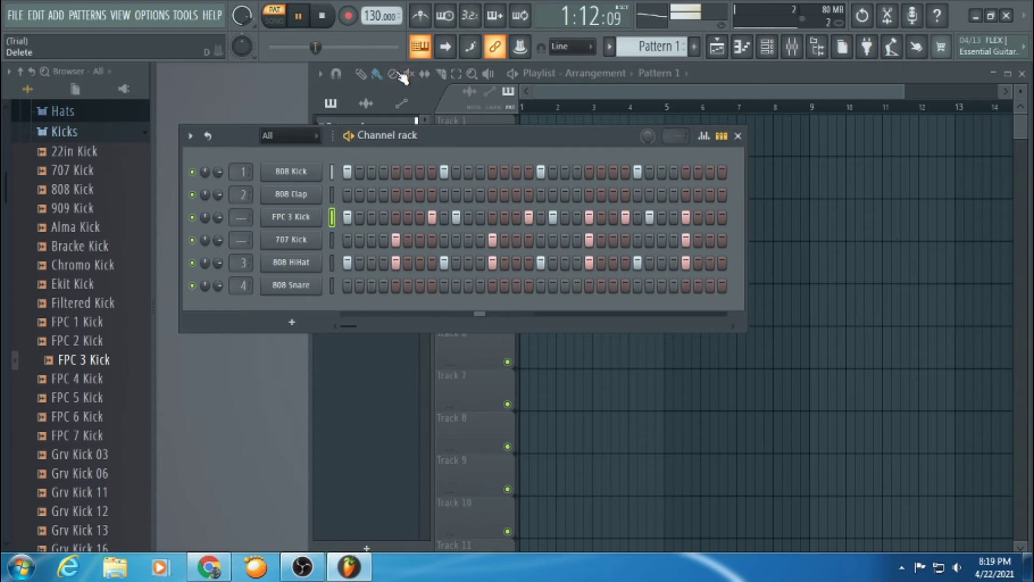
# Stop playback and collapse the Kicks folder in the sample browser.
pyautogui.click(298, 16)
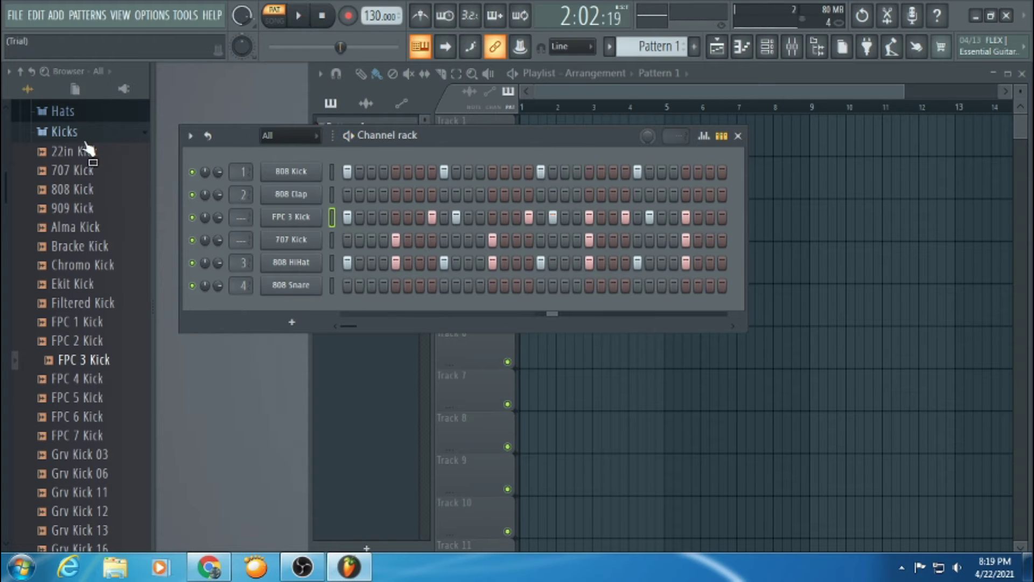
pyautogui.click(72, 131)
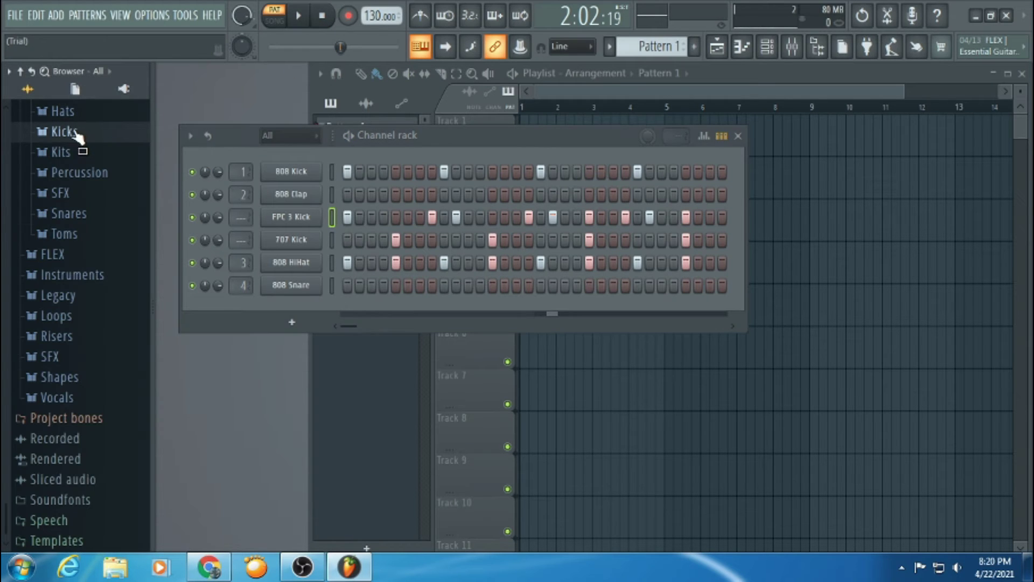
# Add the 707 Tamb percussion sample above FPC 3 Kick, with hits on steps 6, 7, 11, 12, 17, 23, 24, 26, 27 and 32, and play the beat.
pyautogui.click(67, 173)
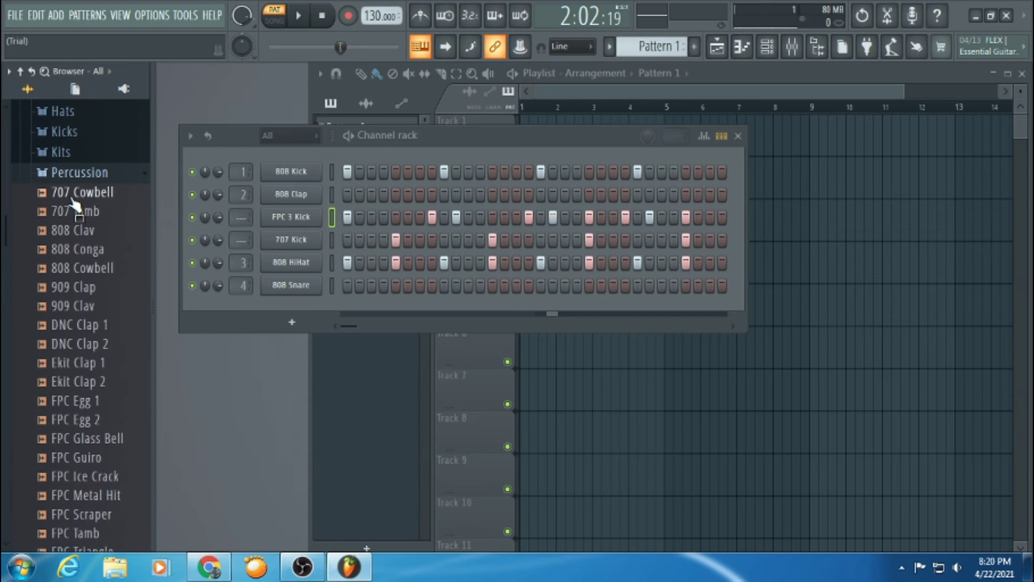
pyautogui.click(75, 195)
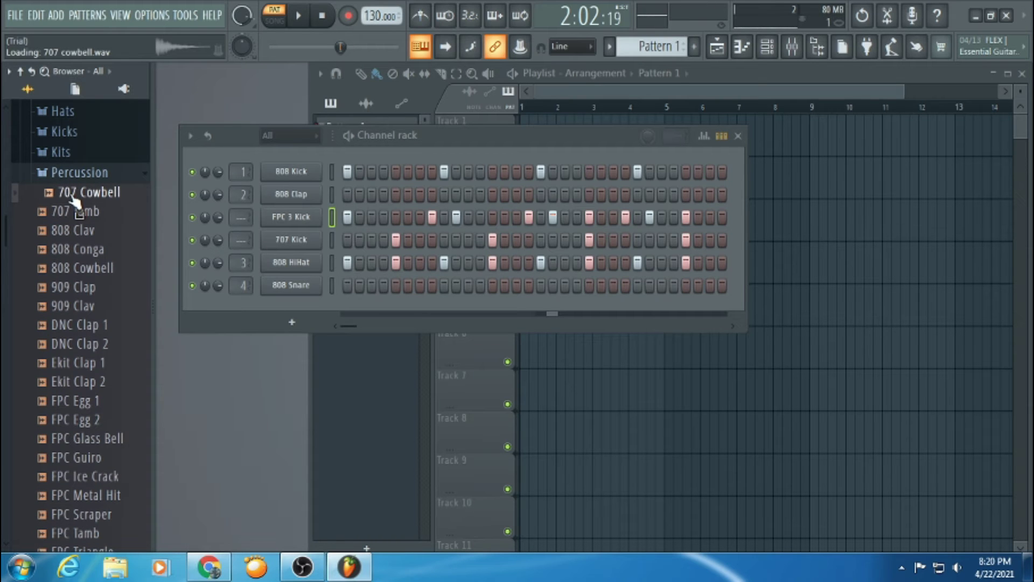
pyautogui.click(79, 216)
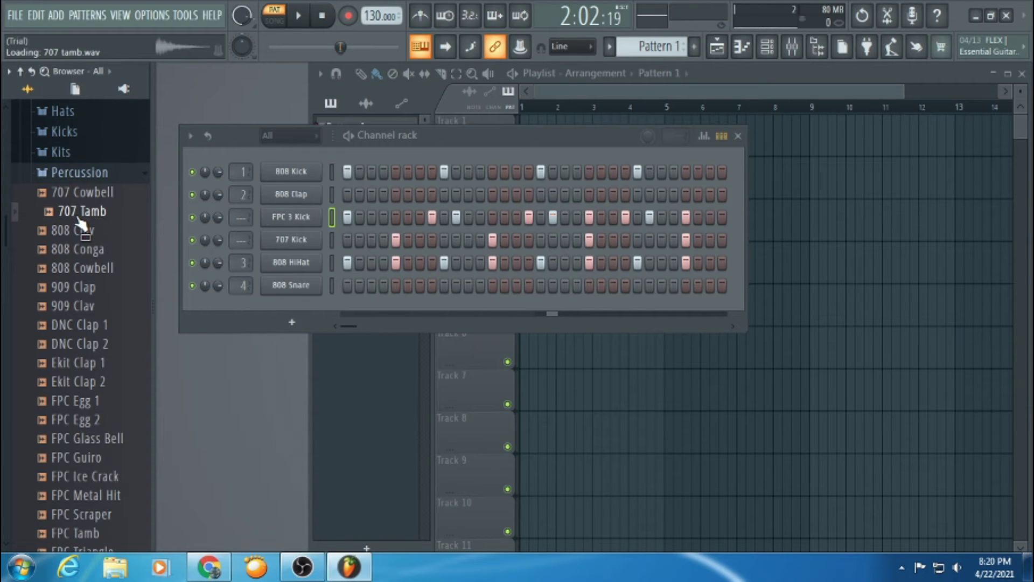
pyautogui.click(84, 230)
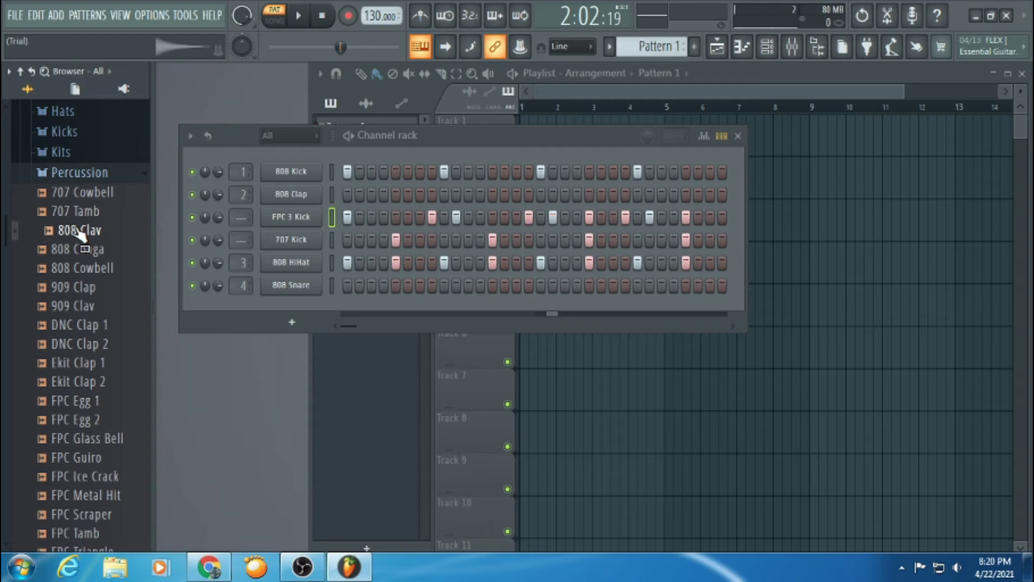
pyautogui.moveTo(80, 211); pyautogui.dragTo(295, 205)
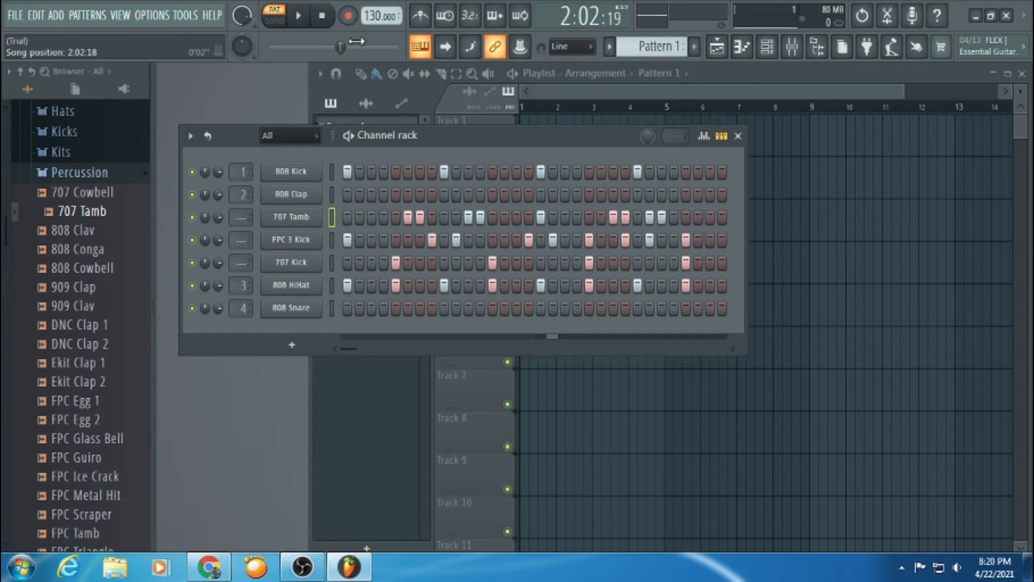
pyautogui.click(300, 16)
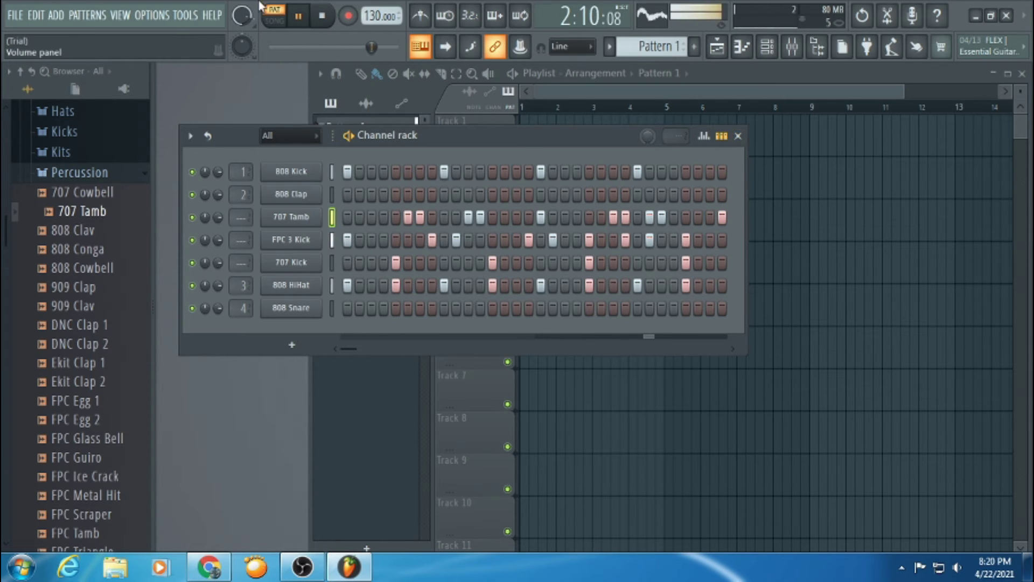
pyautogui.click(297, 18)
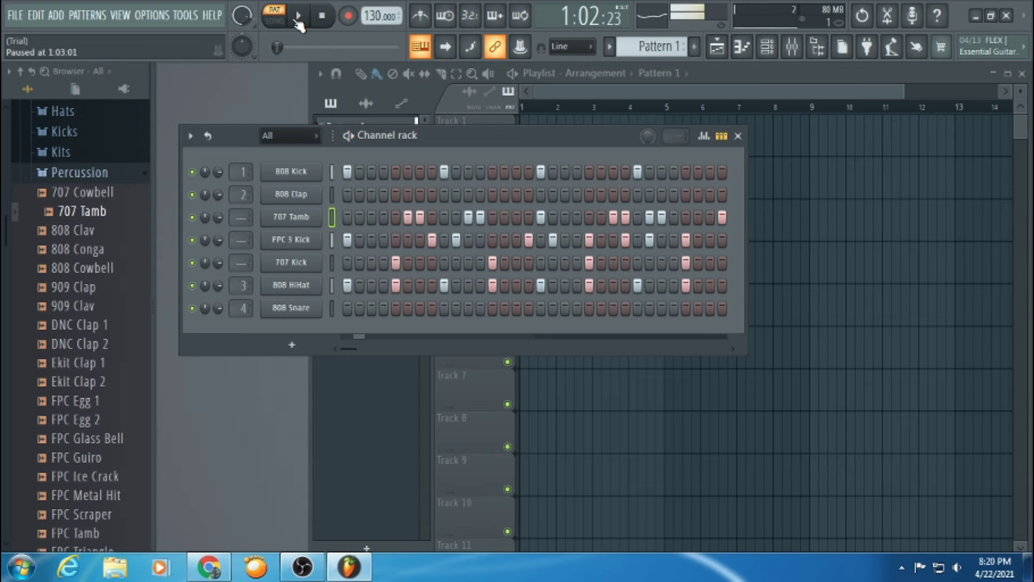
# Close the channel rack and place three Pattern 1 clips back to back on Track 1 of the playlist, starting at bars 1, 3 and 5.
pyautogui.click(739, 136)
pyautogui.moveTo(368, 132); pyautogui.dragTo(541, 136)
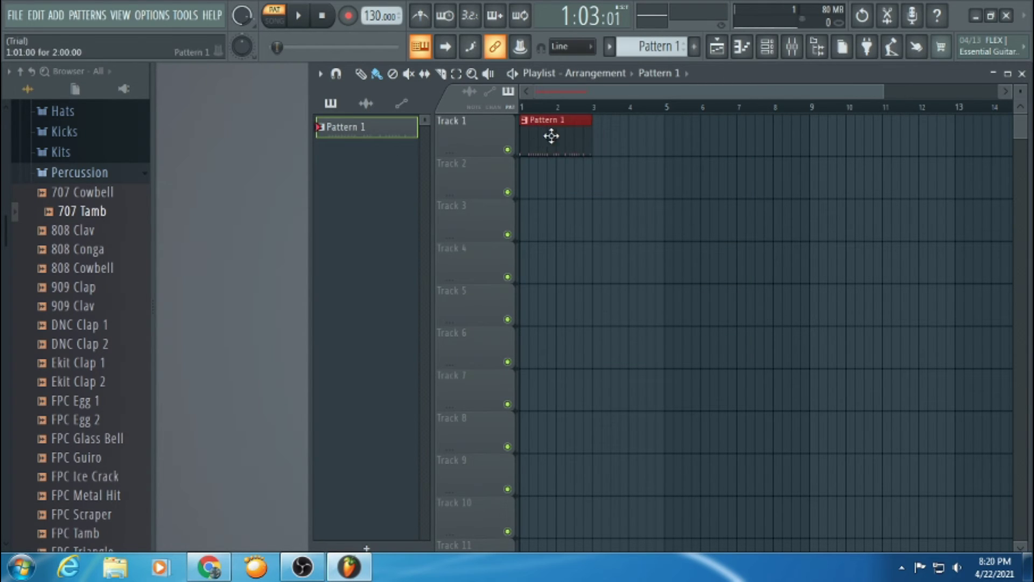
pyautogui.click(597, 138)
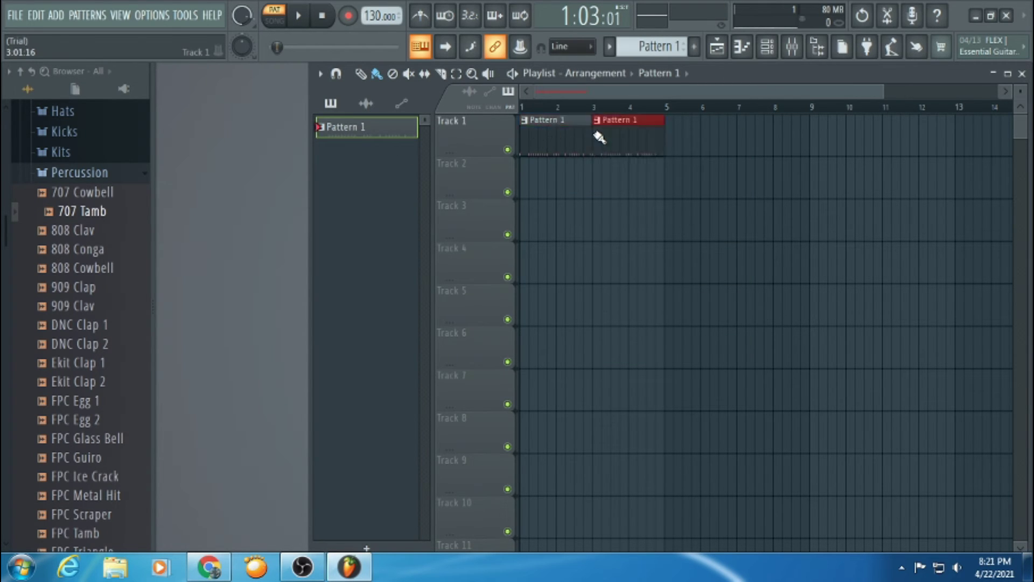
pyautogui.click(668, 135)
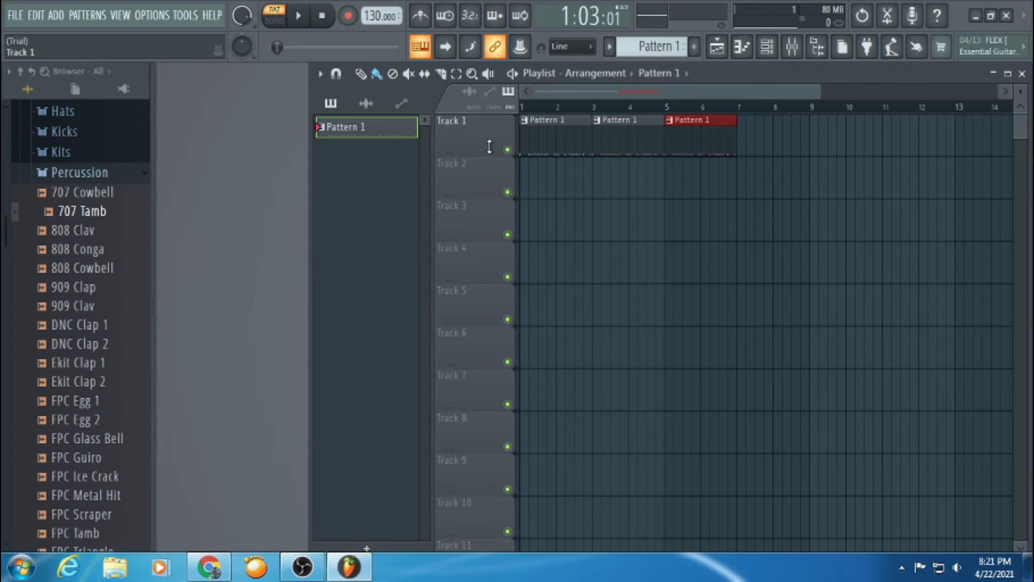
# Create a new Pattern 2, keeping its default name, and open its channel rack.
pyautogui.click(694, 47)
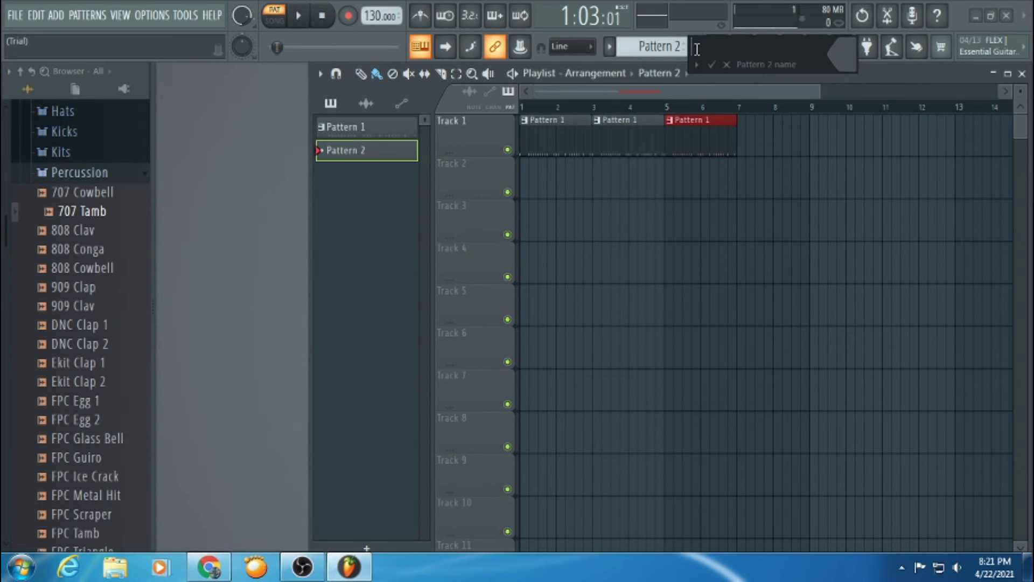
pyautogui.press('Return')
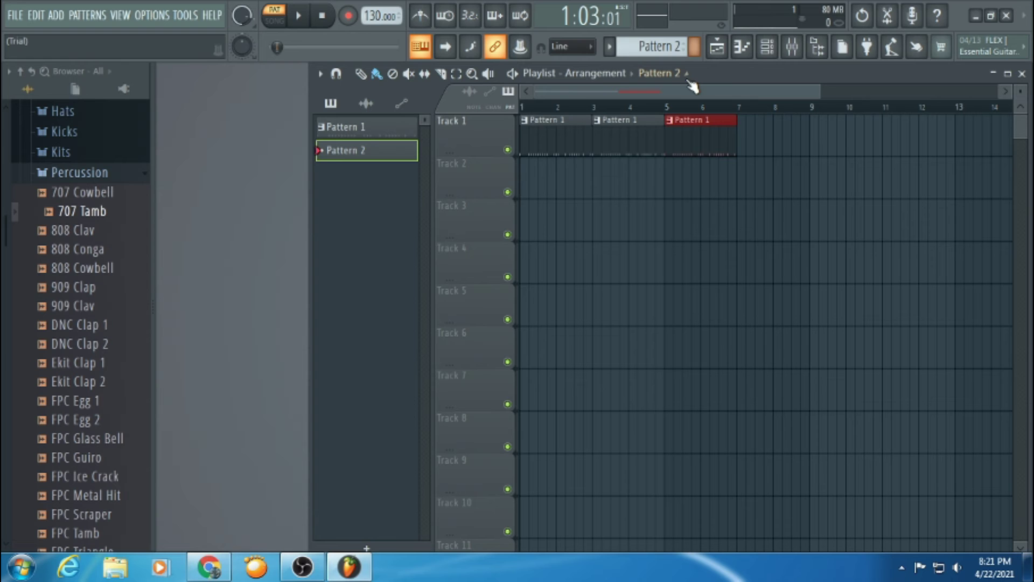
pyautogui.click(775, 52)
# Preview the Ekit Clap 1, Ekit Clap 2 and FPC Egg 1 percussion samples.
pyautogui.click(52, 365)
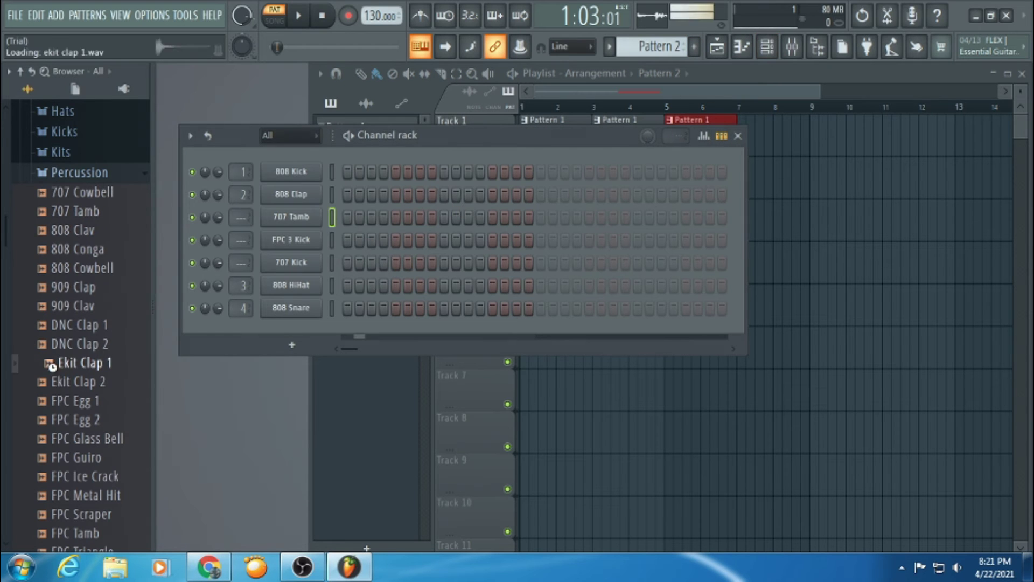
pyautogui.click(53, 381)
pyautogui.click(72, 400)
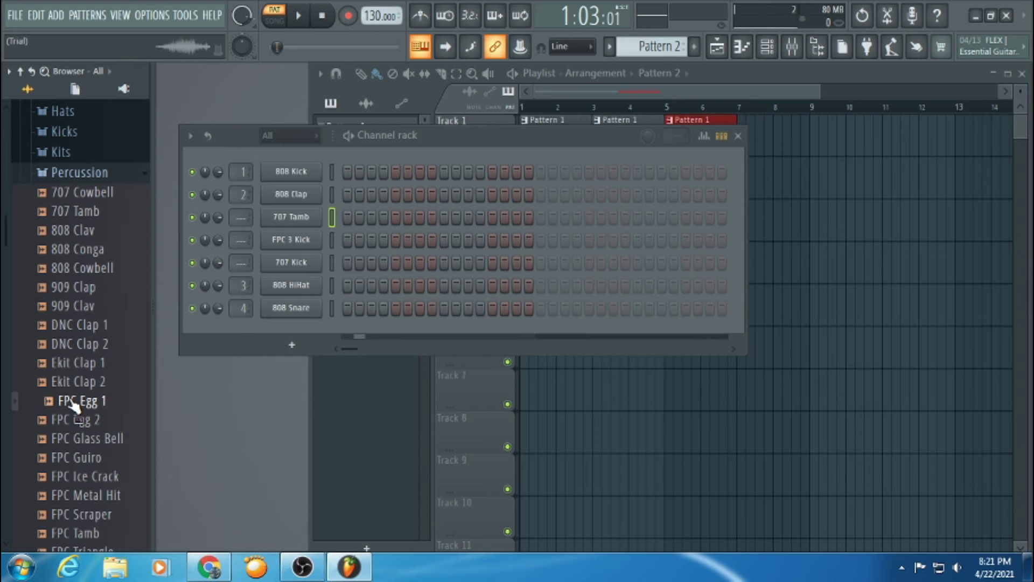
pyautogui.moveTo(73, 405); pyautogui.dragTo(141, 386)
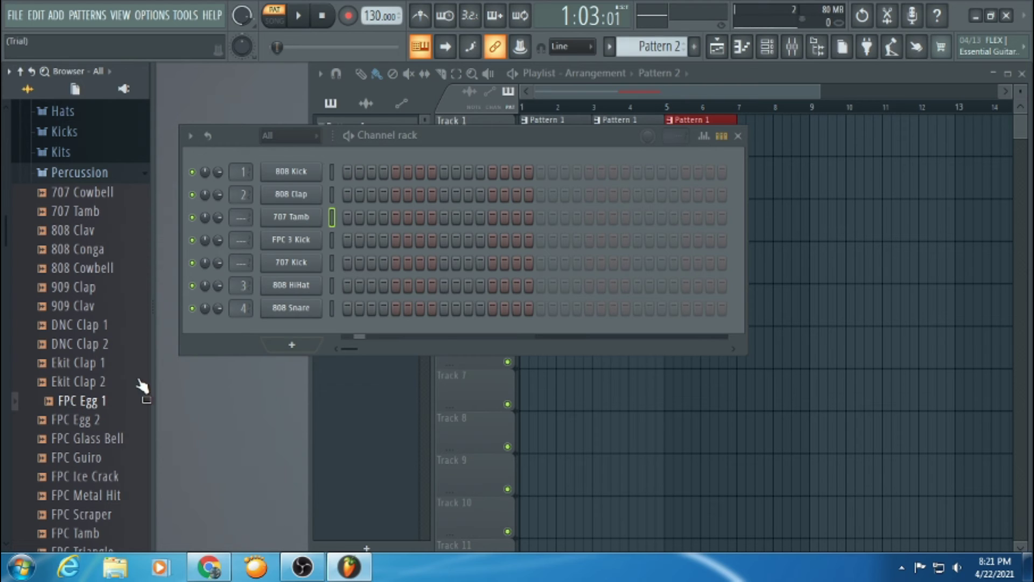
# Close the channel rack and place FPC Egg 1 audio clips on Track 2 midway through bar 1 and at bars 2, 3, 4, 5 and 6.
pyautogui.click(736, 137)
pyautogui.moveTo(78, 410); pyautogui.dragTo(536, 186)
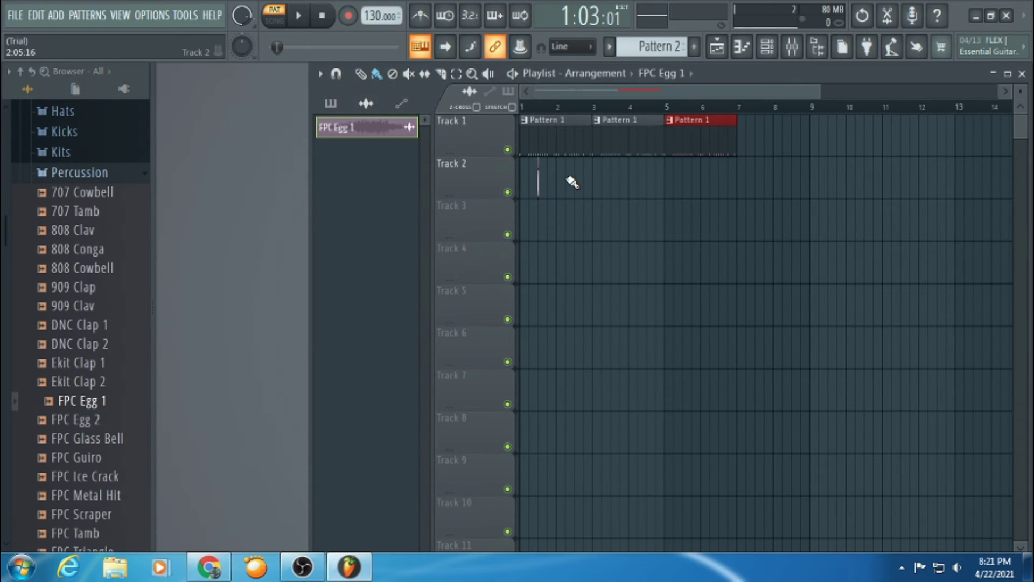
pyautogui.click(563, 182)
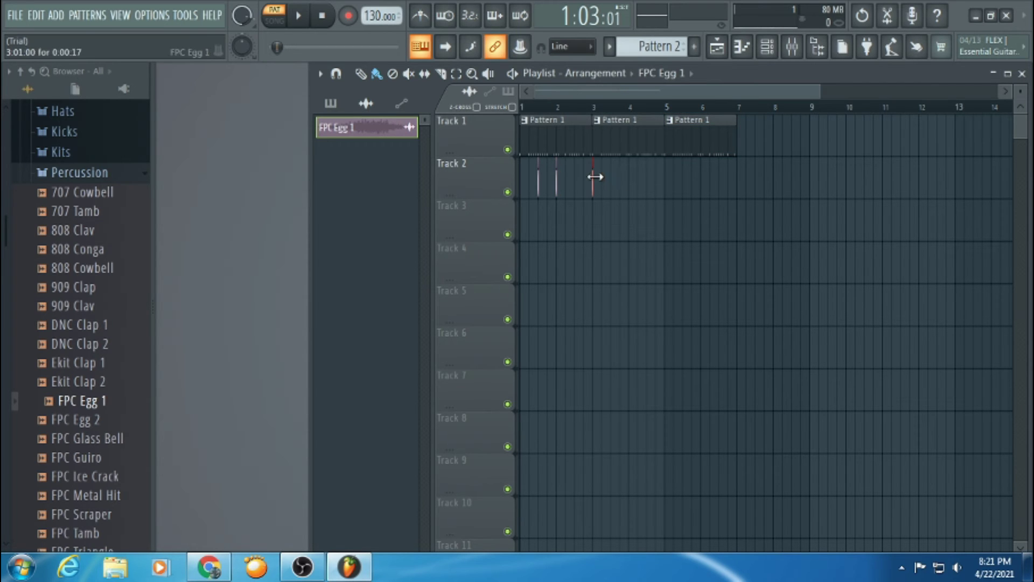
pyautogui.click(667, 183)
# Switch to song mode, play the arrangement through, and pause playback.
pyautogui.click(274, 21)
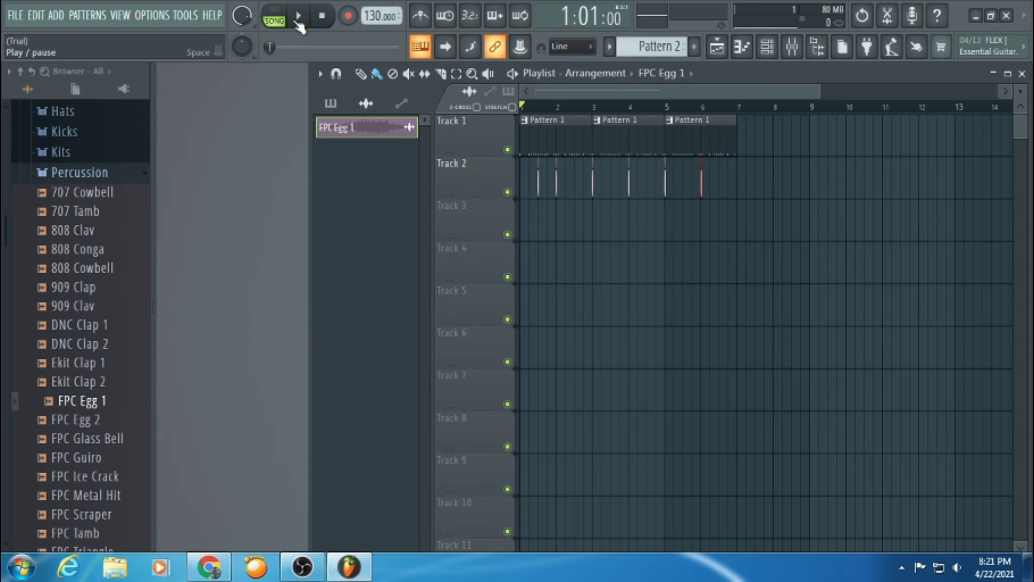
pyautogui.click(298, 20)
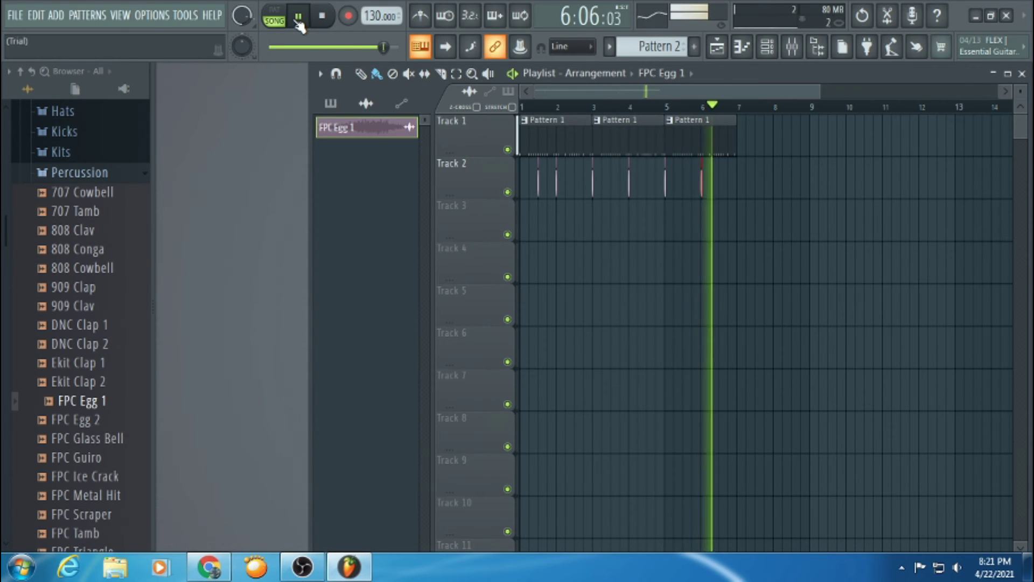
pyautogui.click(300, 22)
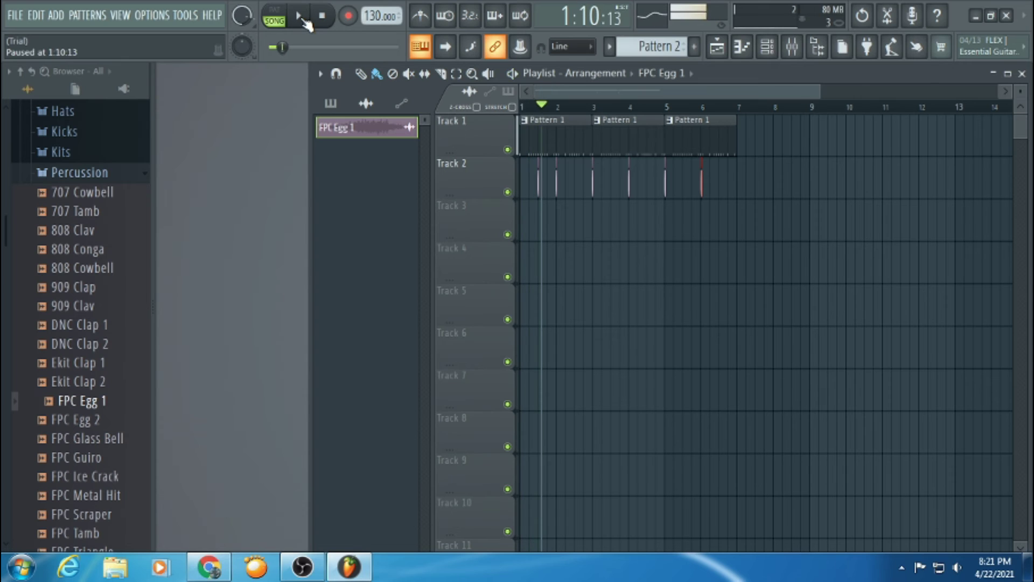
# Preview the percussion samples from FPC Egg 2 through FPC Scraper, and collapse the Percussion folder.
pyautogui.click(80, 421)
pyautogui.click(79, 439)
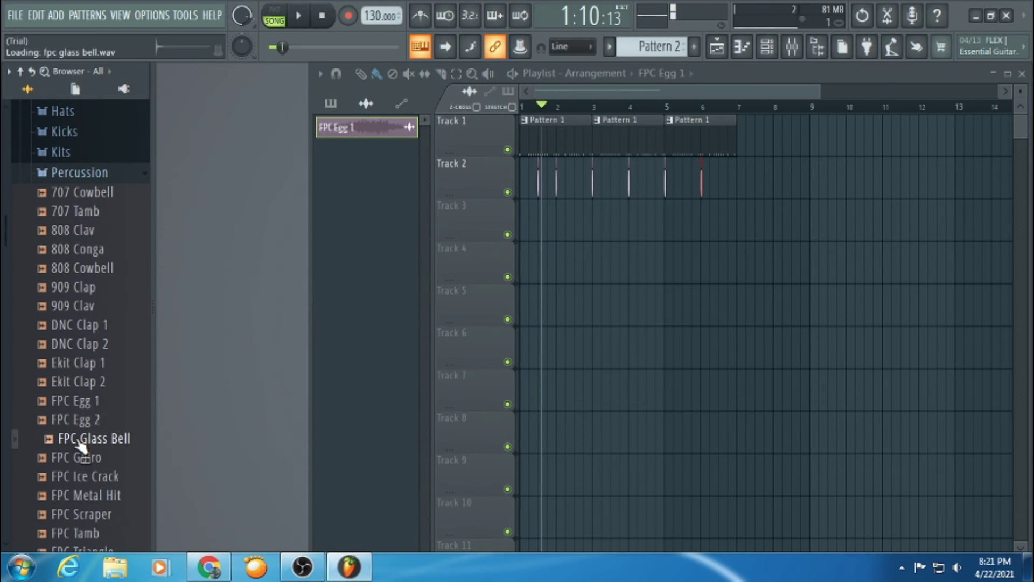
pyautogui.click(81, 458)
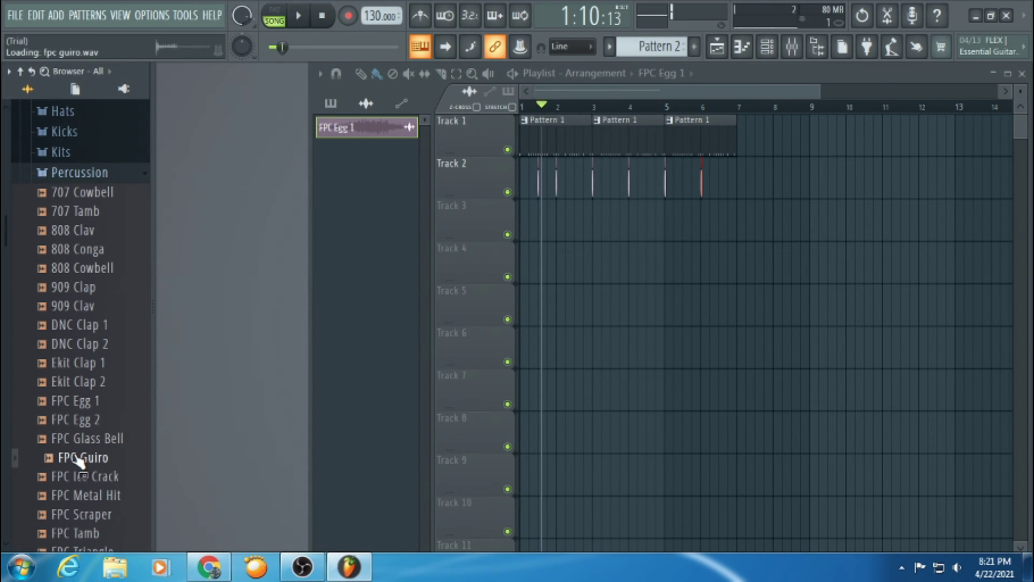
pyautogui.click(78, 477)
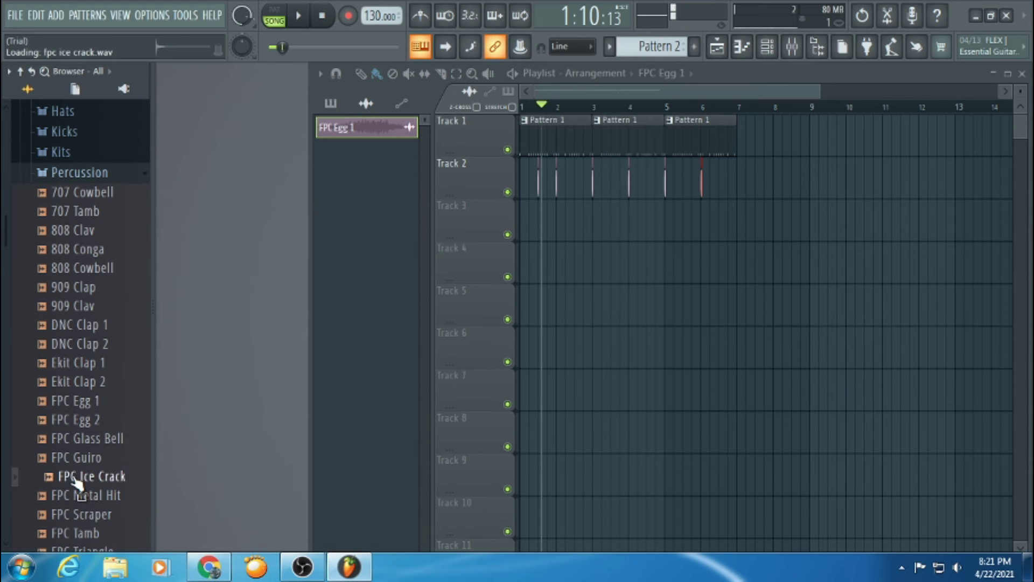
pyautogui.click(78, 496)
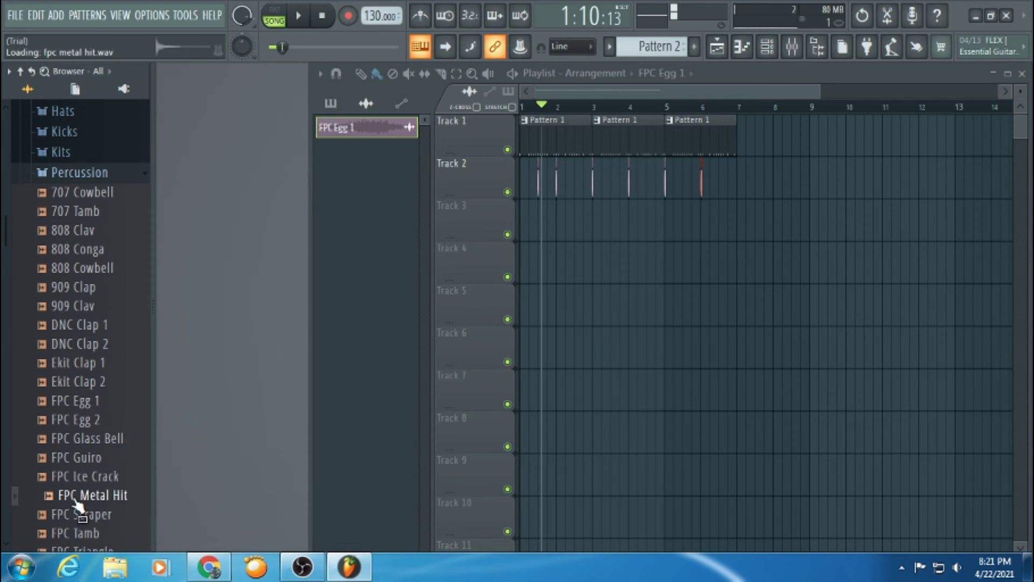
pyautogui.click(81, 514)
pyautogui.click(75, 177)
# Preview the drum SFX samples from Alb Lazer SFX through Alma Crash SFX, and collapse the SFX folder.
pyautogui.click(75, 191)
pyautogui.click(80, 211)
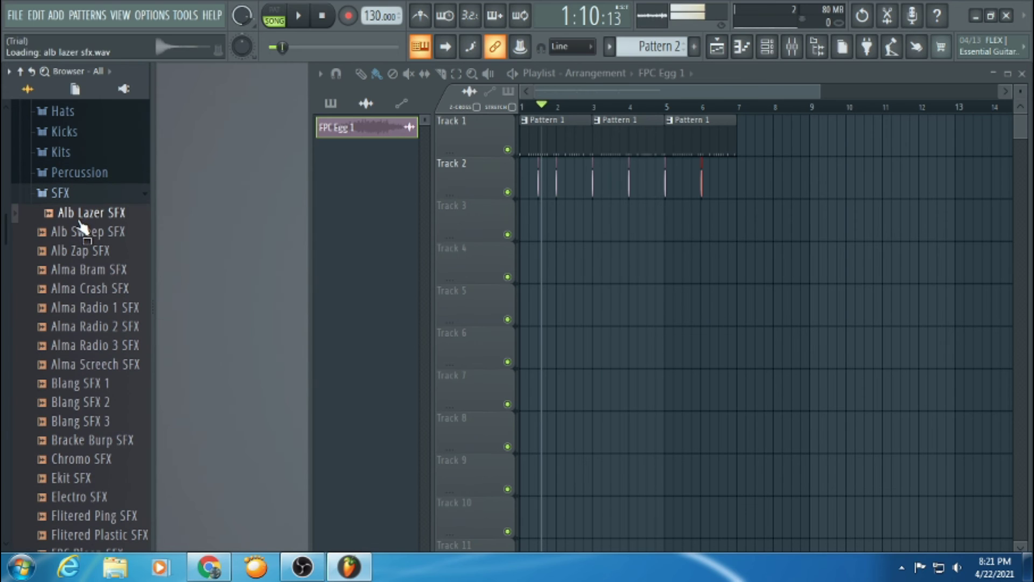
pyautogui.click(82, 232)
pyautogui.click(82, 251)
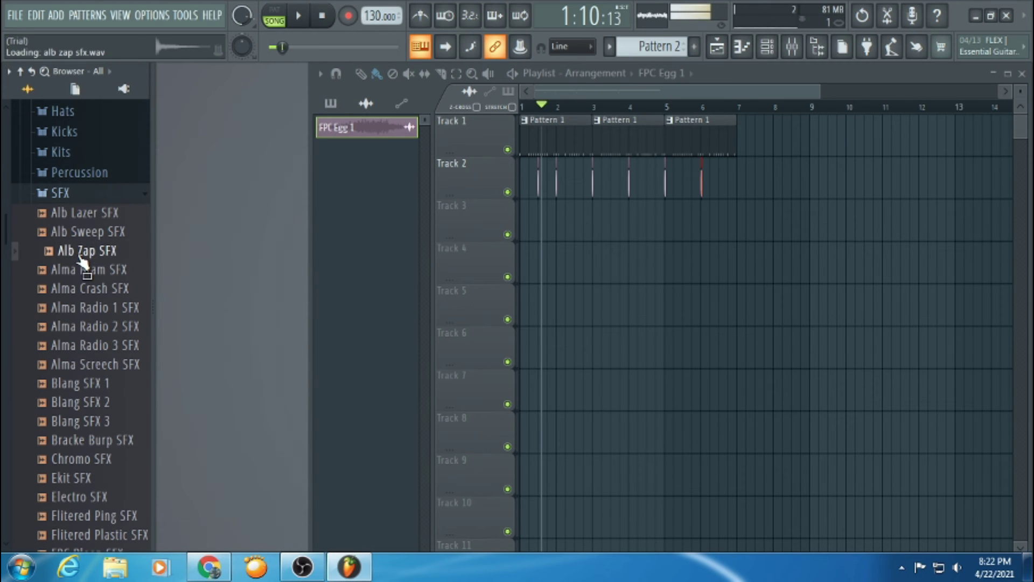
pyautogui.click(84, 271)
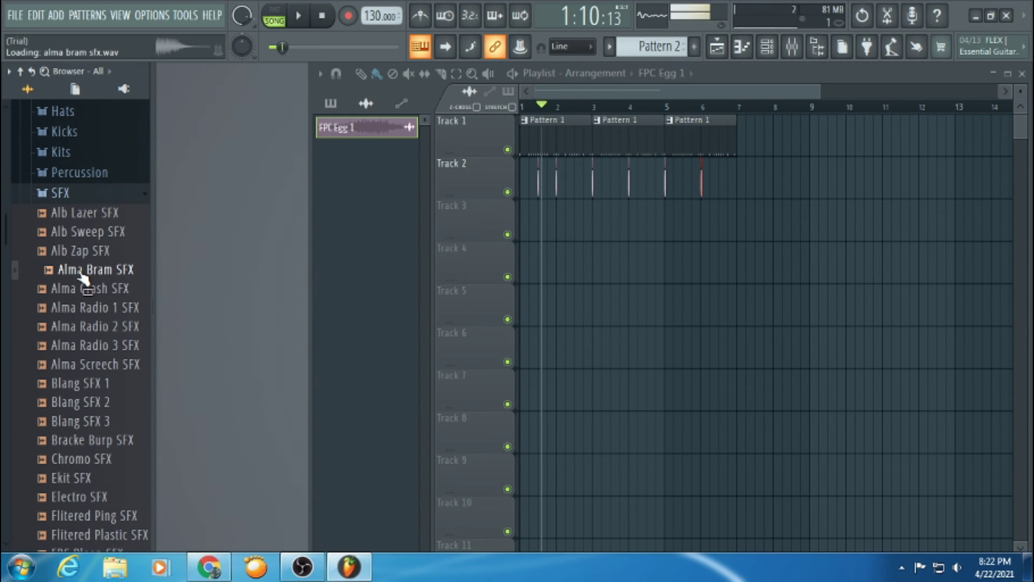
pyautogui.click(84, 289)
pyautogui.click(69, 194)
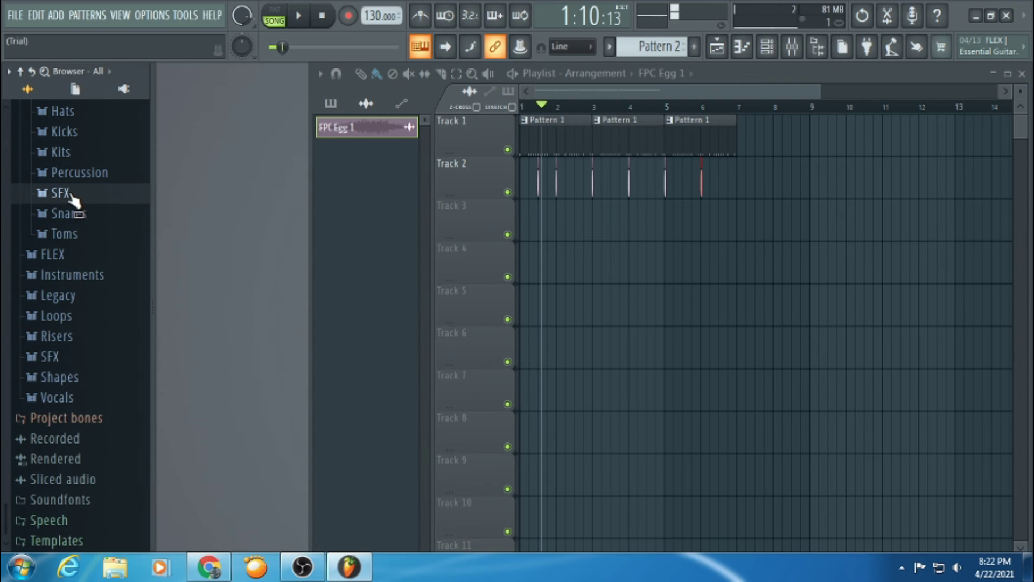
# Preview the snare samples from 14in Rim through Chromo Snare, and collapse the Snares folder.
pyautogui.click(71, 216)
pyautogui.click(74, 236)
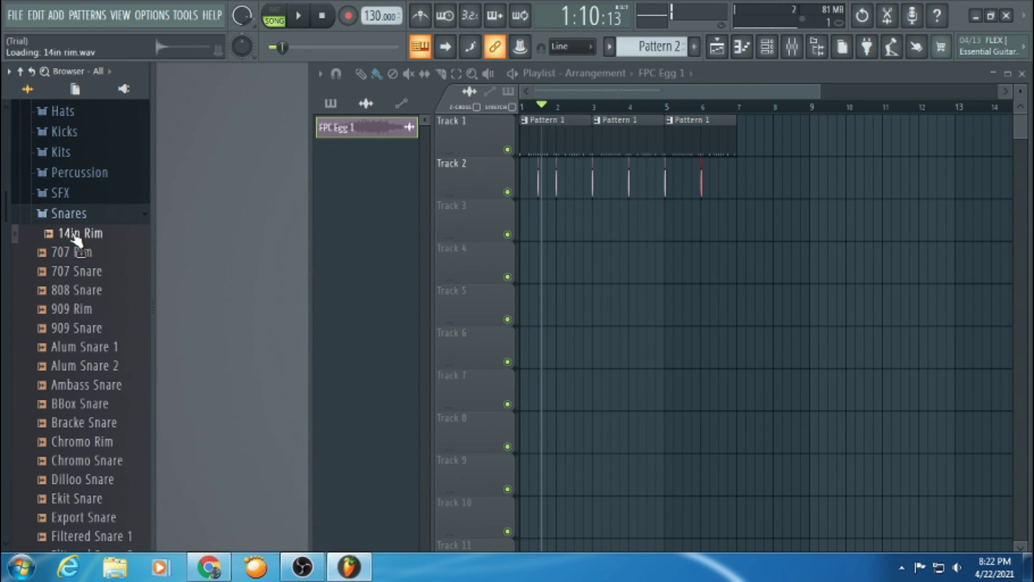
pyautogui.click(77, 254)
pyautogui.click(81, 272)
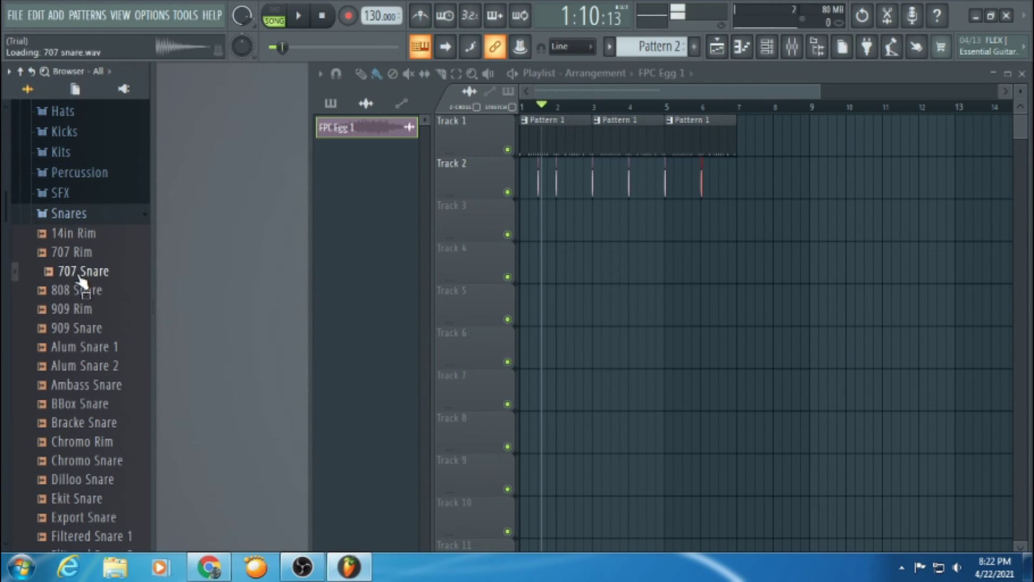
pyautogui.click(81, 291)
pyautogui.click(80, 310)
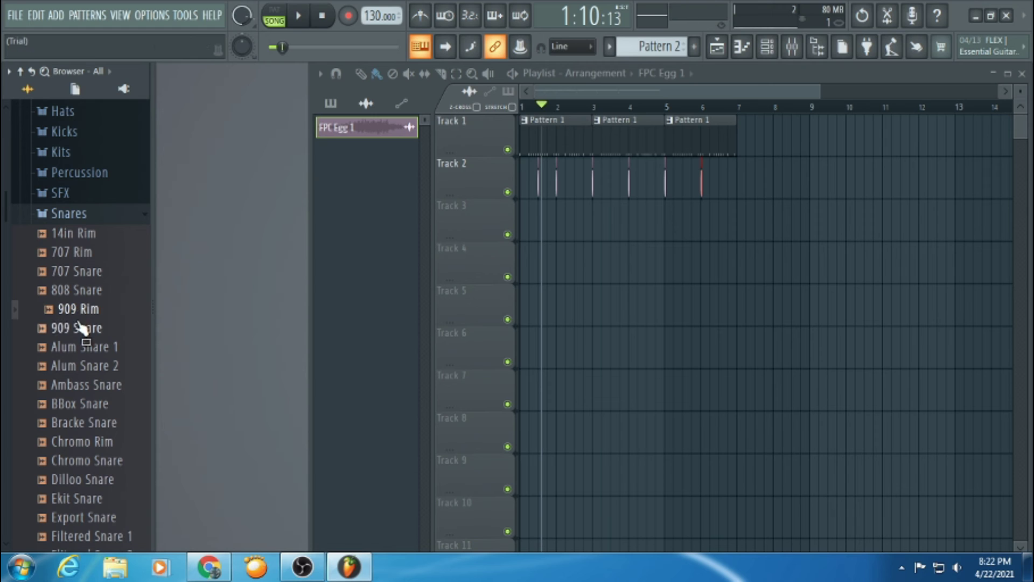
pyautogui.click(88, 330)
pyautogui.click(86, 347)
pyautogui.click(78, 367)
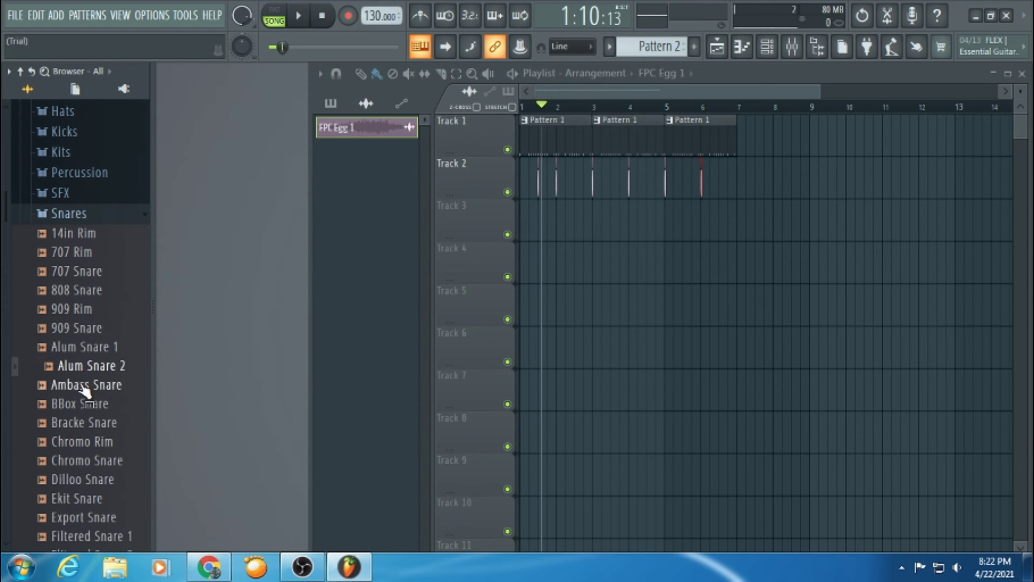
pyautogui.click(82, 386)
pyautogui.click(83, 404)
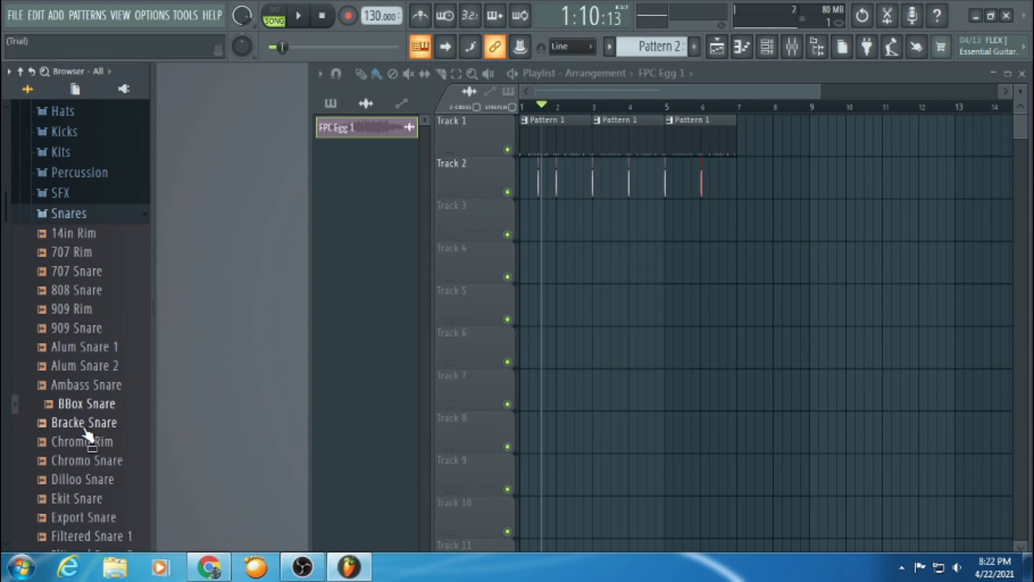
pyautogui.click(84, 423)
pyautogui.click(88, 442)
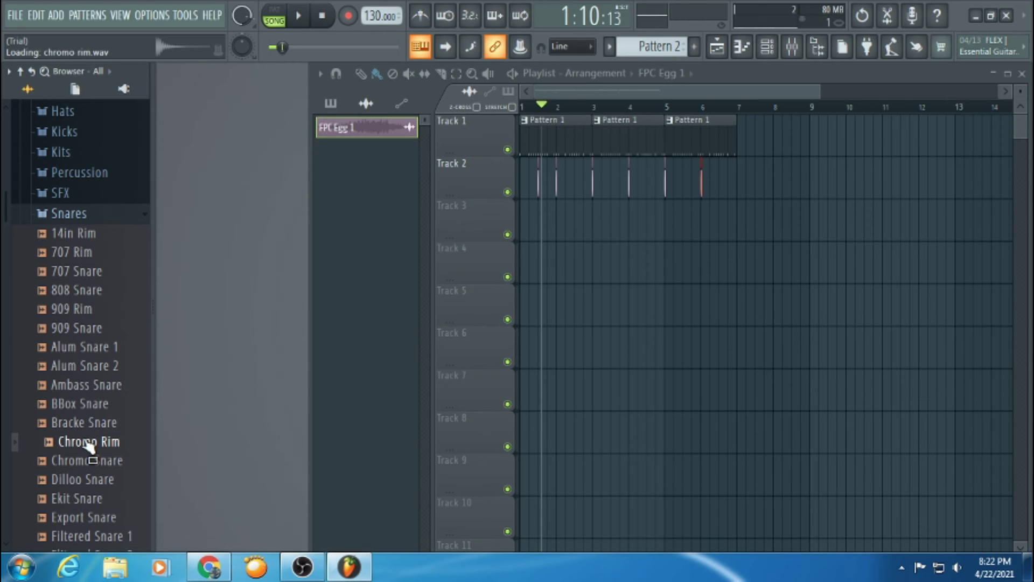
pyautogui.click(86, 461)
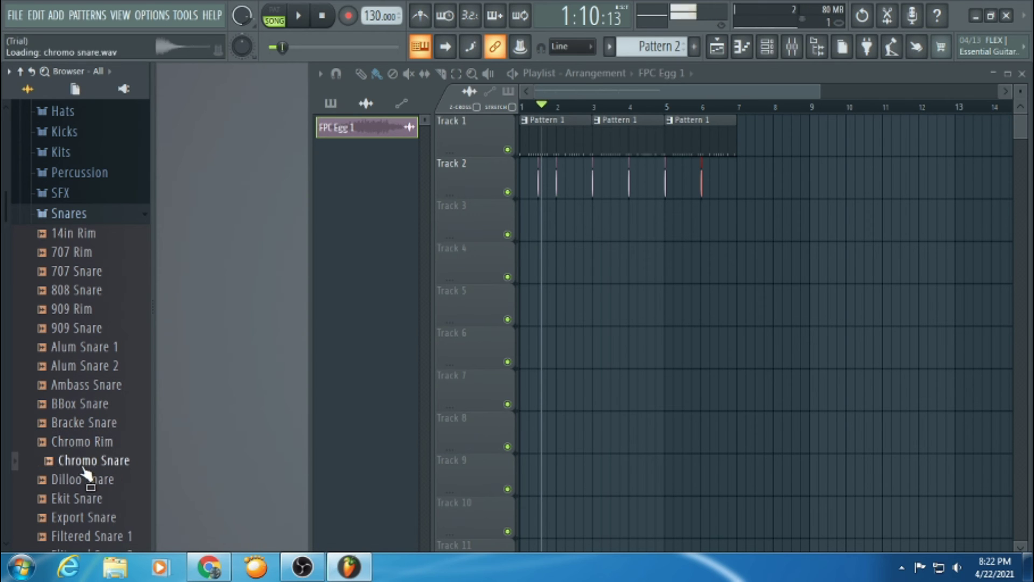
pyautogui.click(77, 216)
# Preview the 707 and 808 tom samples, and place 707 Tom audio clips on Track 3 at bars 3 and 6.
pyautogui.click(82, 234)
pyautogui.click(79, 254)
pyautogui.click(84, 274)
pyautogui.click(75, 257)
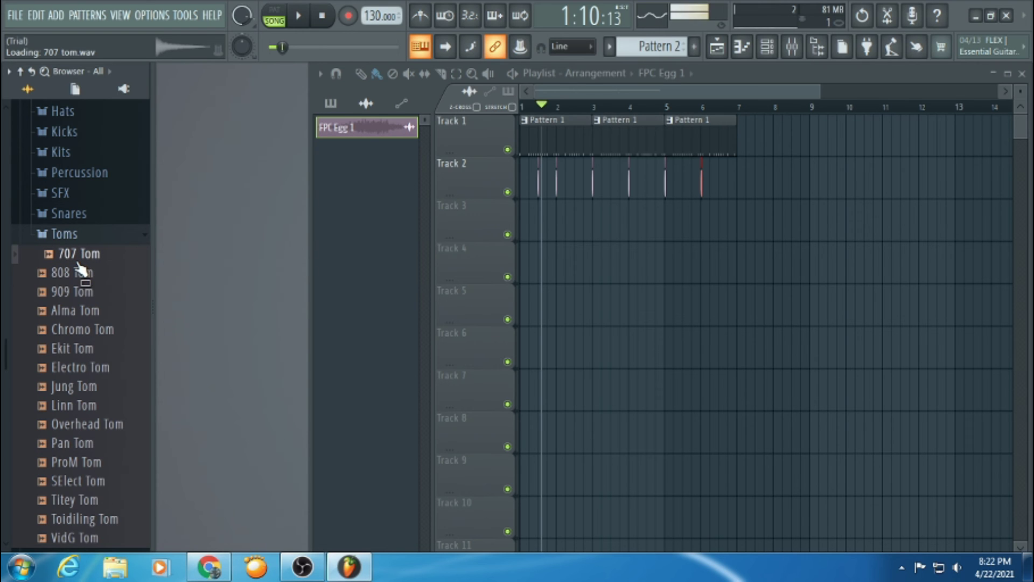
pyautogui.moveTo(72, 259); pyautogui.dragTo(595, 224)
pyautogui.click(706, 225)
# Play the arrangement, delete the FPC Egg 1 clip midway through bar 1 on Track 2, and stop playback.
pyautogui.click(300, 16)
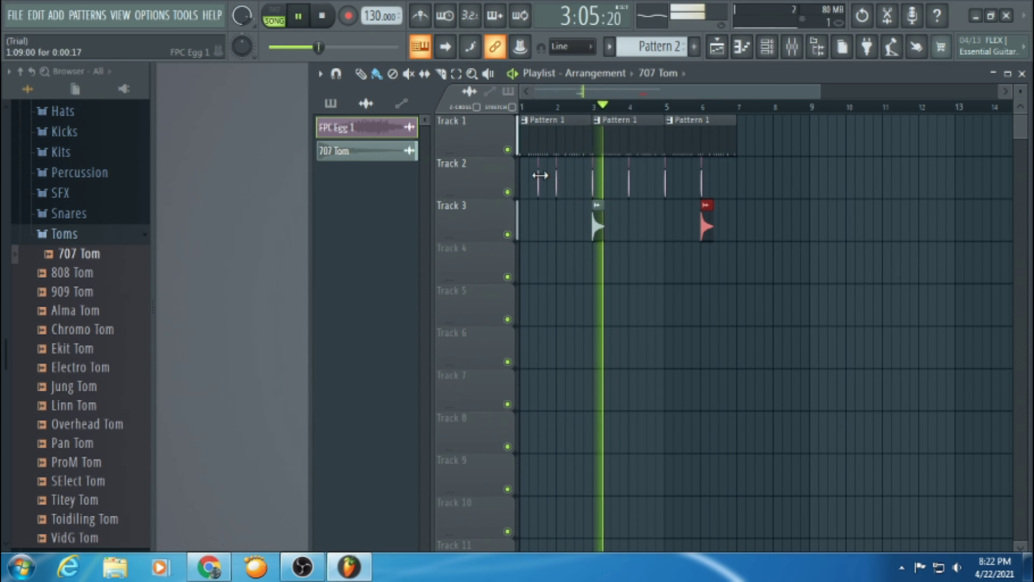
pyautogui.click(537, 176)
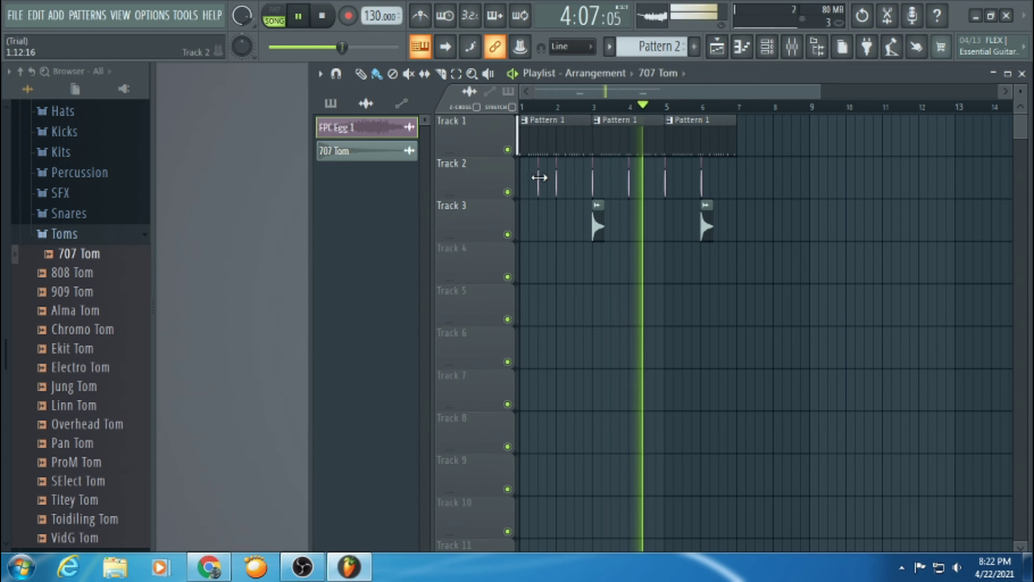
pyautogui.rightClick(537, 174)
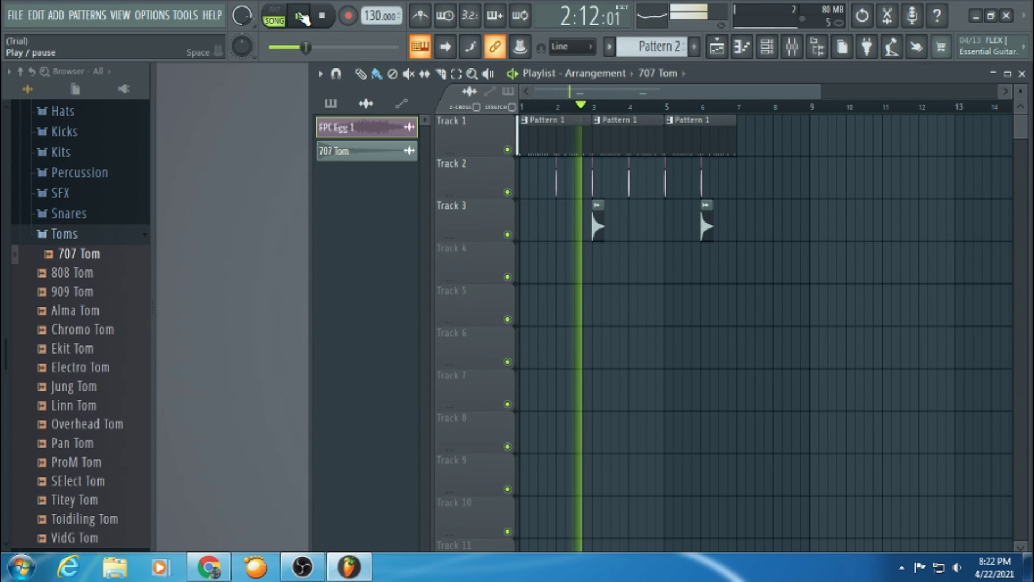
pyautogui.click(333, 17)
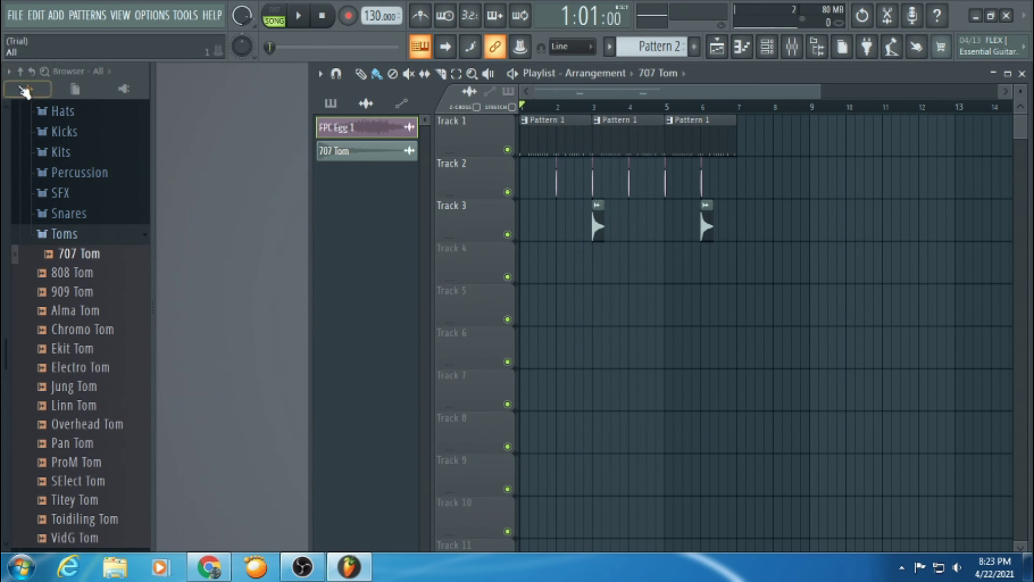
# Export the project as an MP3 file named mtv bass in the winstar 360 folder, up to the rendering settings.
pyautogui.click(16, 15)
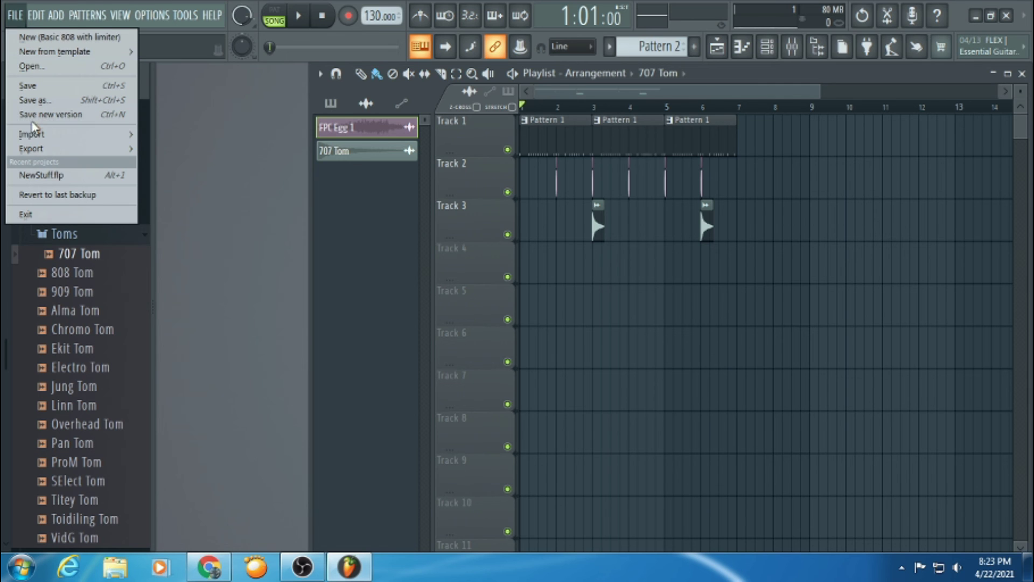
pyautogui.moveTo(33, 149)
pyautogui.click(178, 174)
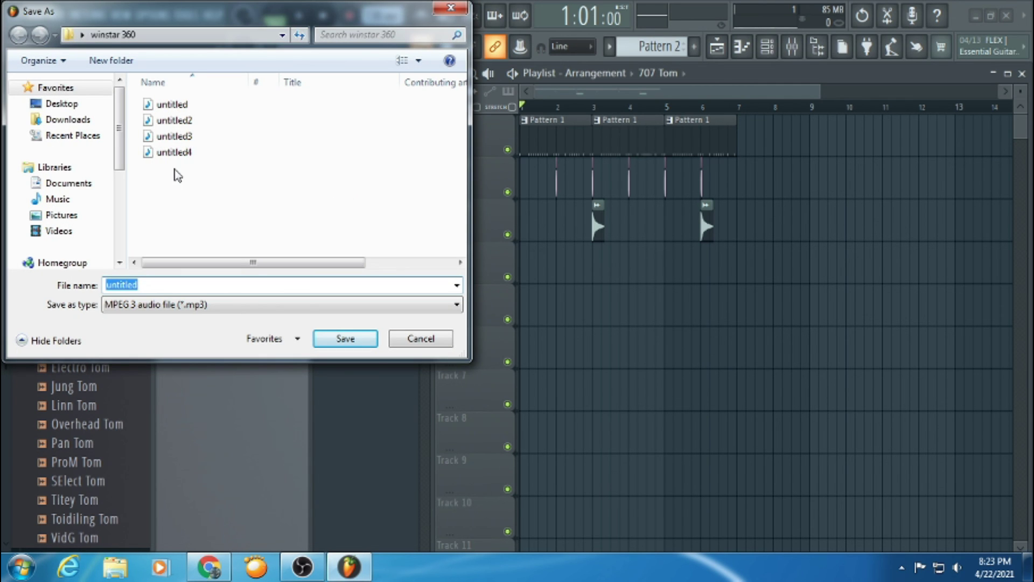
pyautogui.click(200, 284)
pyautogui.press('BackSpace')
pyautogui.press('BackSpace')
pyautogui.press('BackSpace')
pyautogui.press('BackSpace')
pyautogui.press('BackSpace')
pyautogui.press('BackSpace')
pyautogui.press('BackSpace')
pyautogui.press('BackSpace')
pyautogui.click(332, 338)
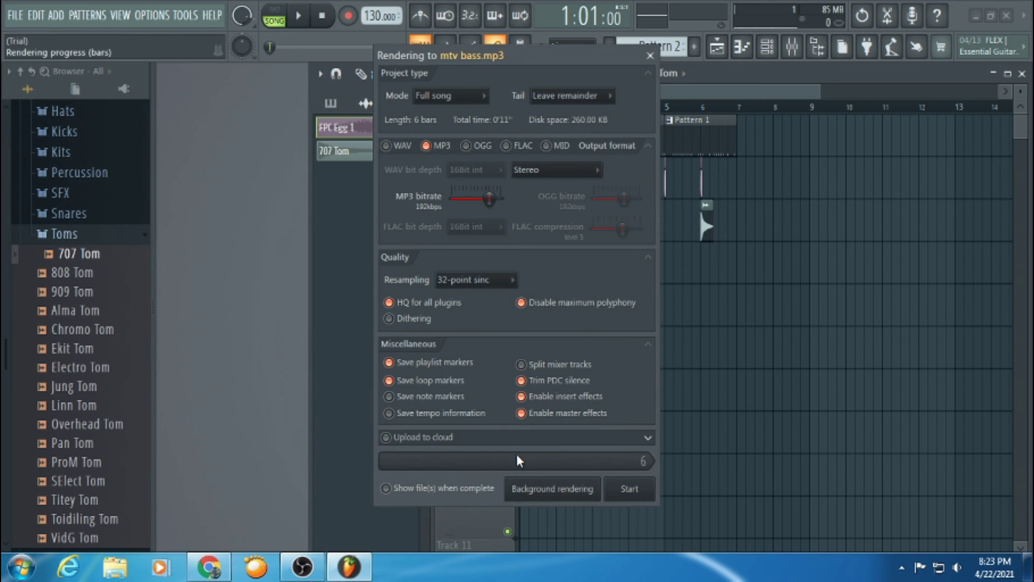